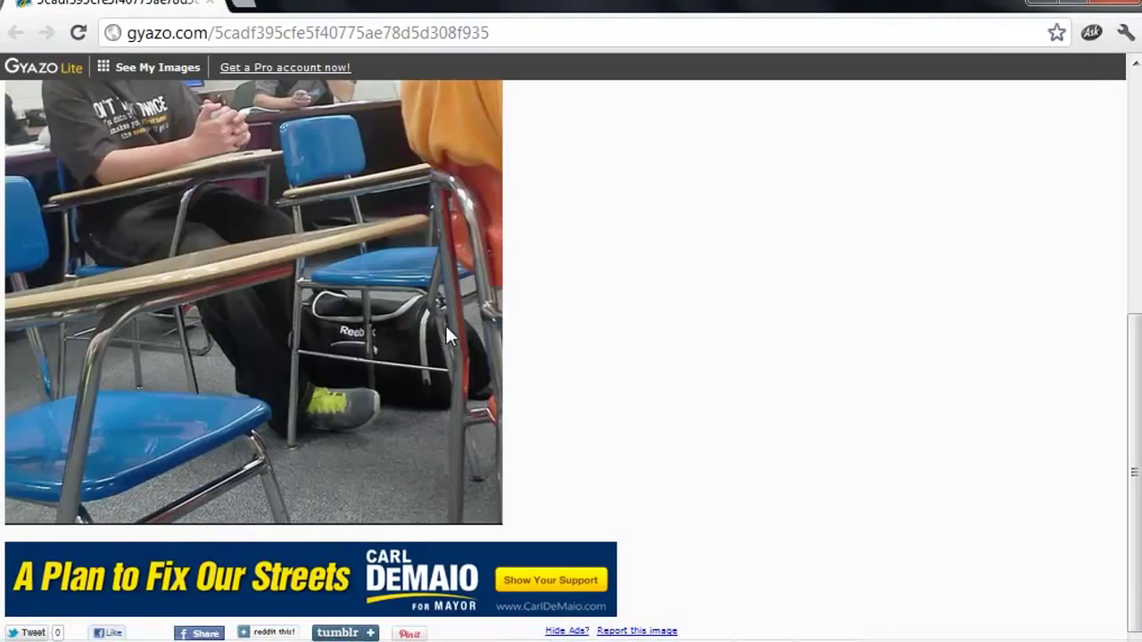
Close the Chrome browser and restore the Vegas project with empty track 1 in view.
{"action": "scroll", "coordinate": [525, 362], "scroll_direction": "down", "scroll_amount": 2}
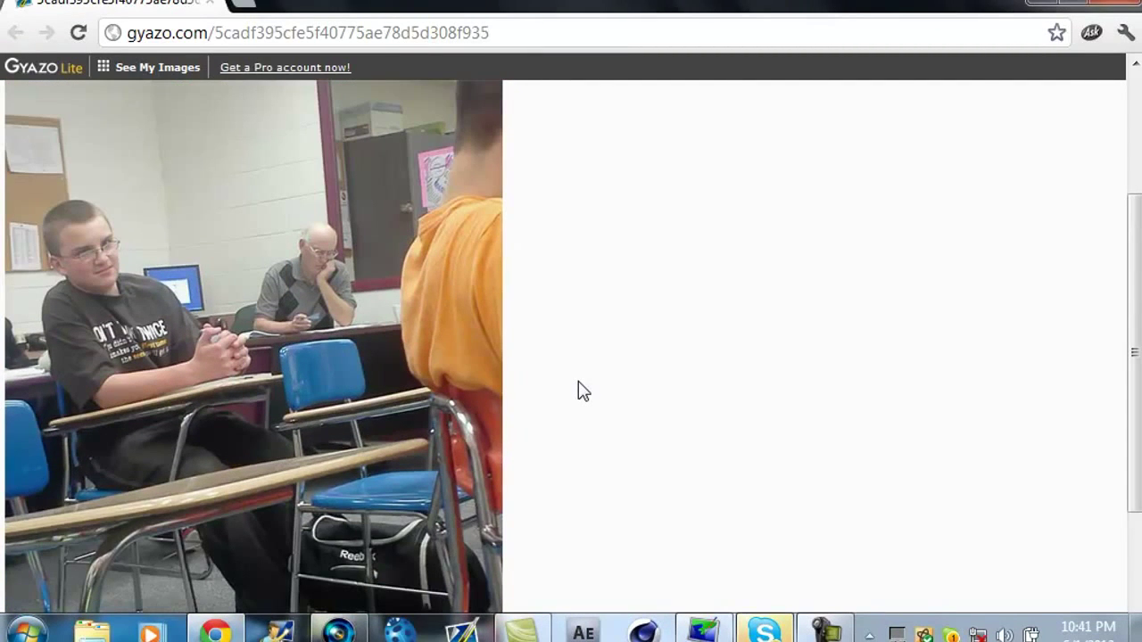
{"action": "scroll", "coordinate": [423, 442], "scroll_direction": "down", "scroll_amount": 1}
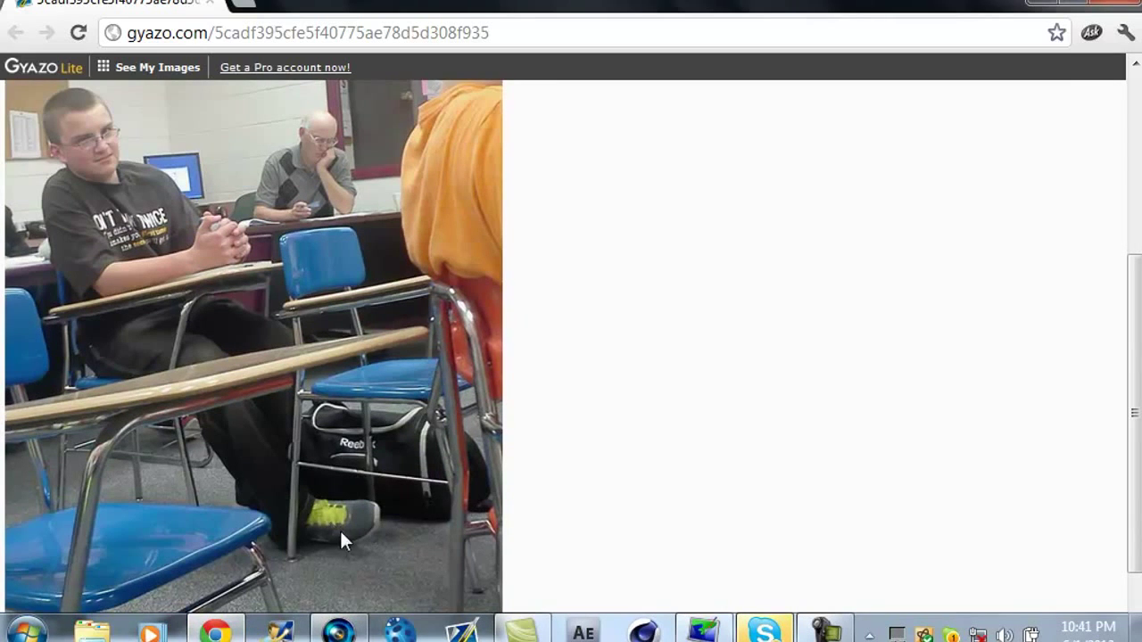
{"action": "left_click", "coordinate": [1110, 4]}
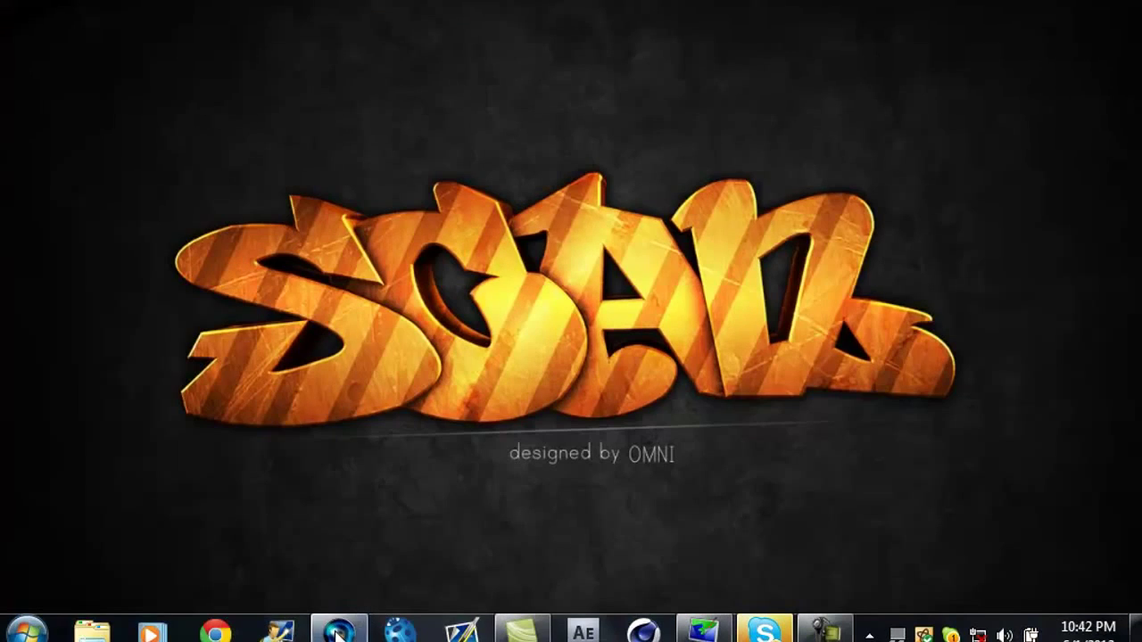
{"action": "left_click", "coordinate": [355, 624]}
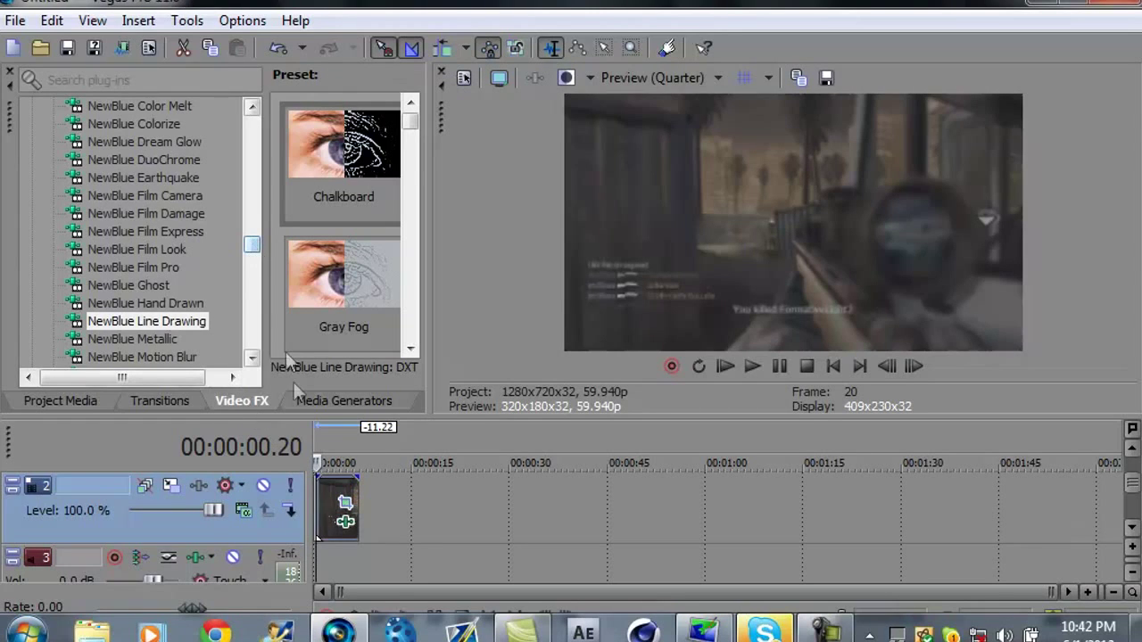
{"action": "left_click", "coordinate": [1132, 450]}
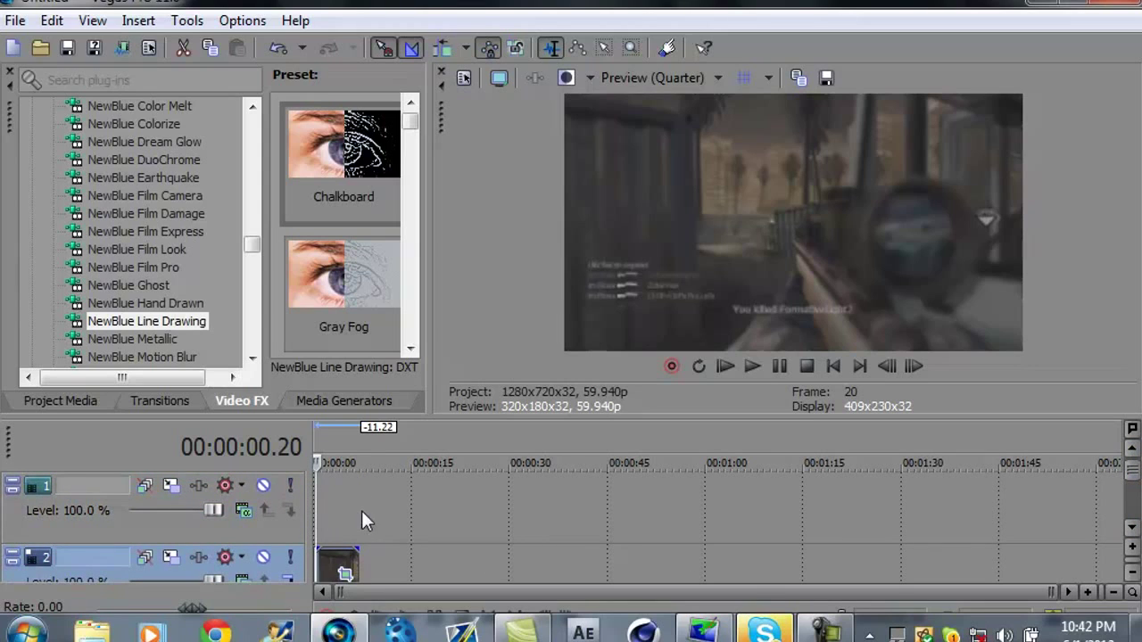
Copy the gameplay clip from track 2.
{"action": "right_click", "coordinate": [328, 560]}
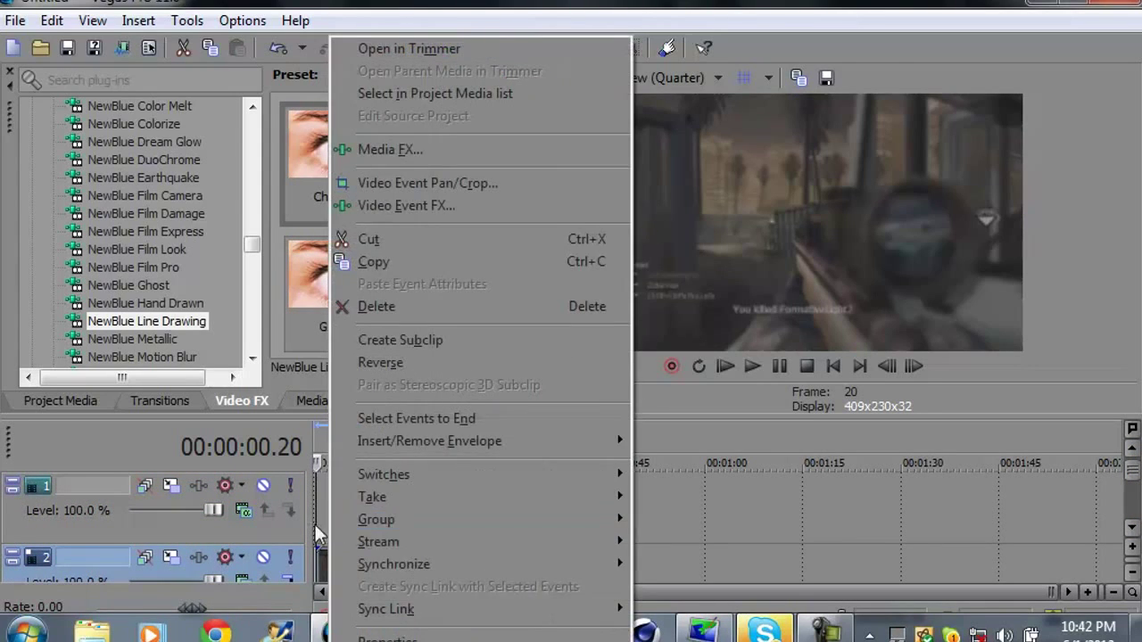
{"action": "left_click", "coordinate": [647, 482]}
{"action": "key", "text": "Delete"}
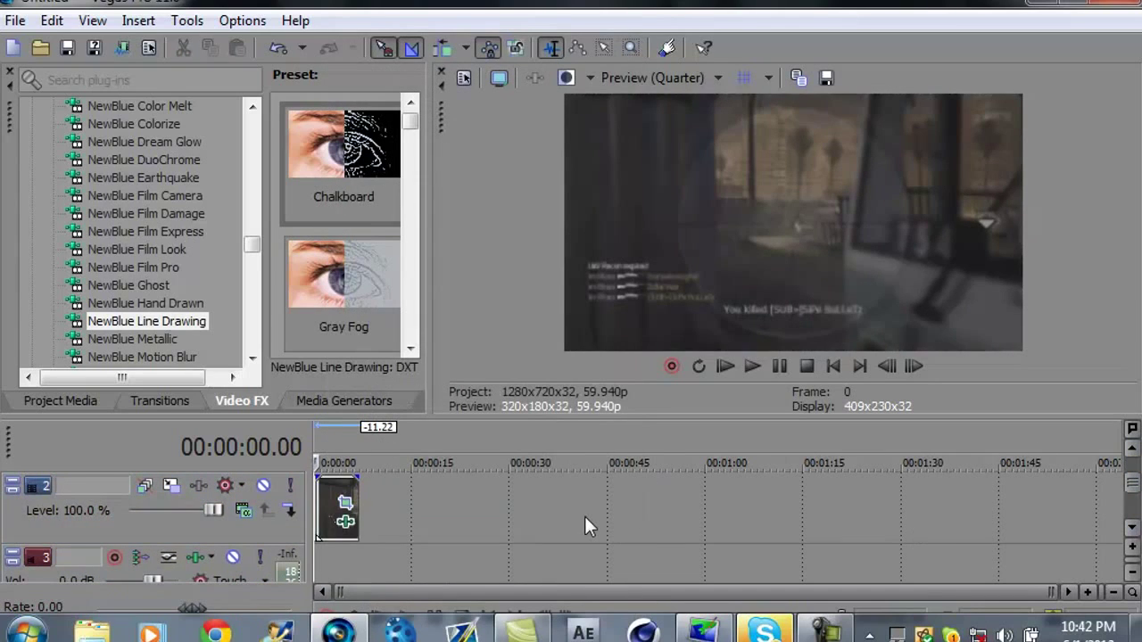
{"action": "scroll", "coordinate": [584, 517], "scroll_direction": "up", "scroll_amount": 5}
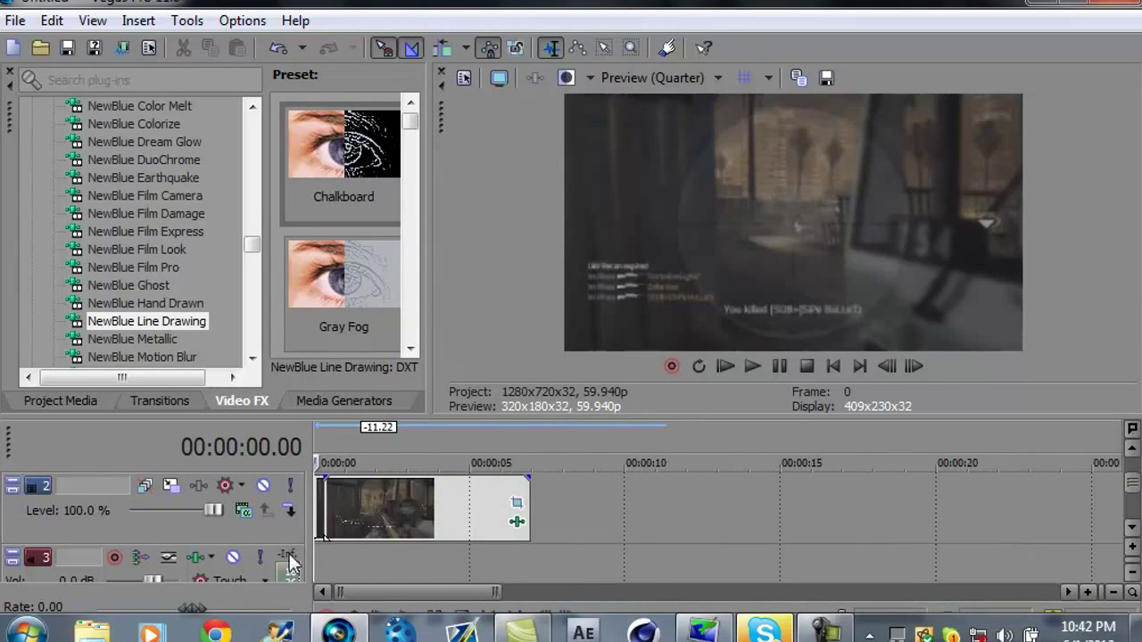
{"action": "right_click", "coordinate": [318, 512]}
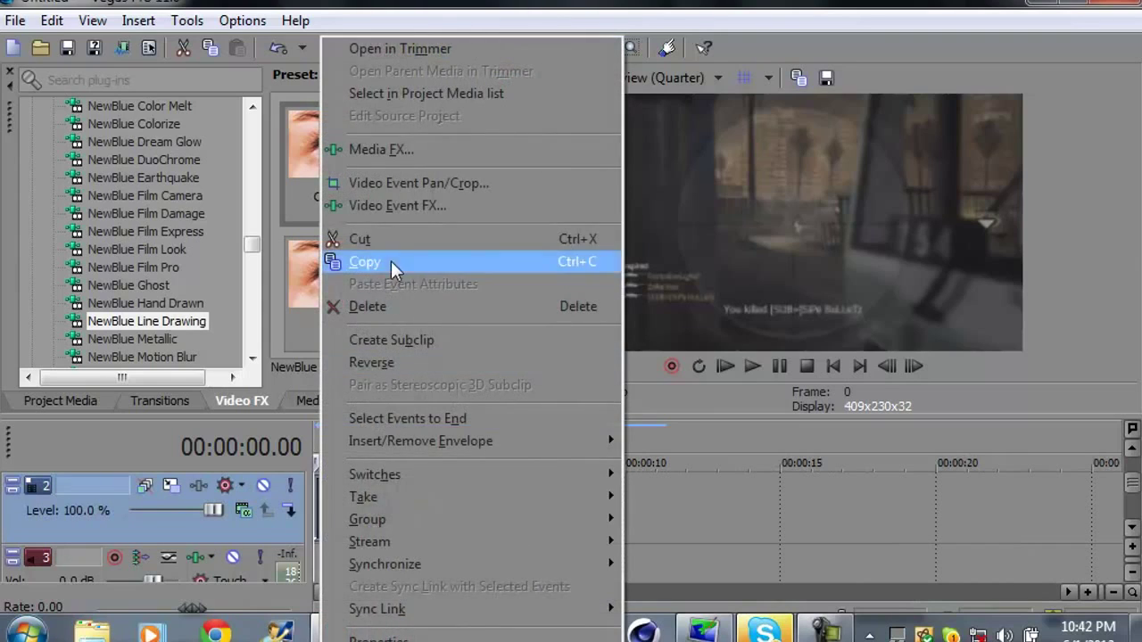
{"action": "left_click", "coordinate": [390, 260]}
Paste the copied gameplay clip at the start of empty track 1.
{"action": "left_click", "coordinate": [1133, 449]}
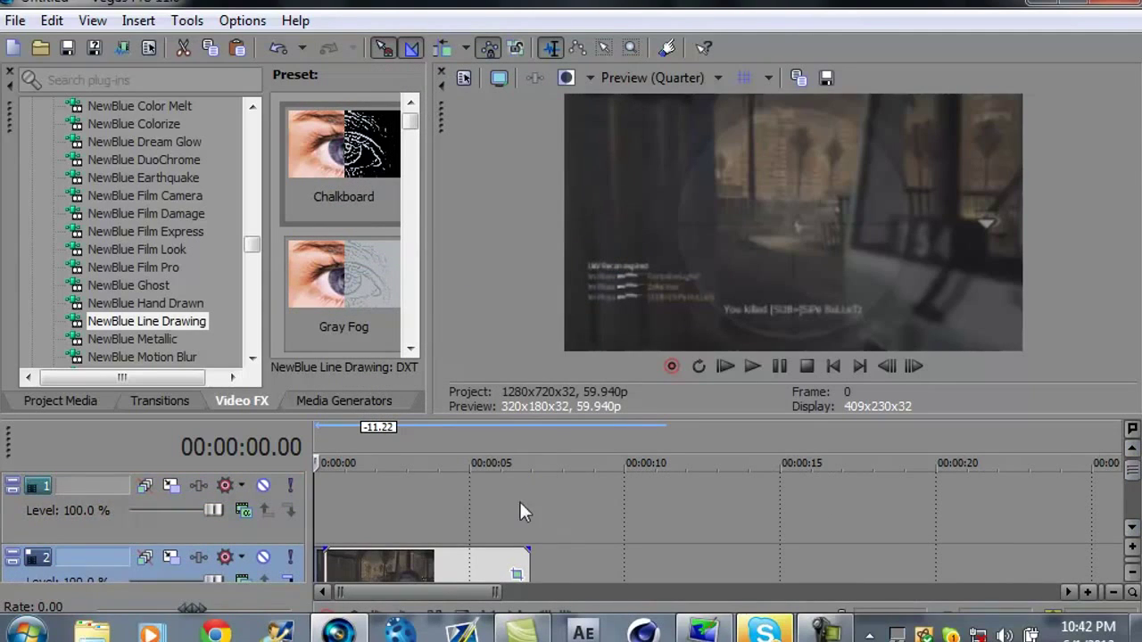
{"action": "left_click", "coordinate": [319, 505]}
{"action": "left_click_drag", "start_coordinate": [319, 506], "coordinate": [324, 510]}
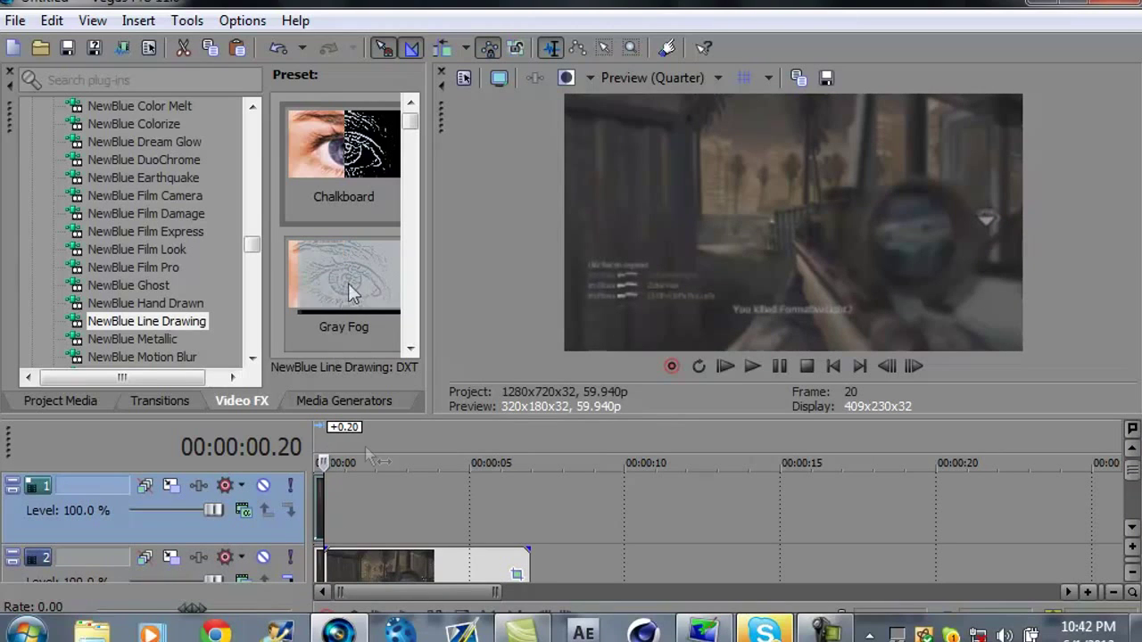
{"action": "right_click", "coordinate": [357, 563]}
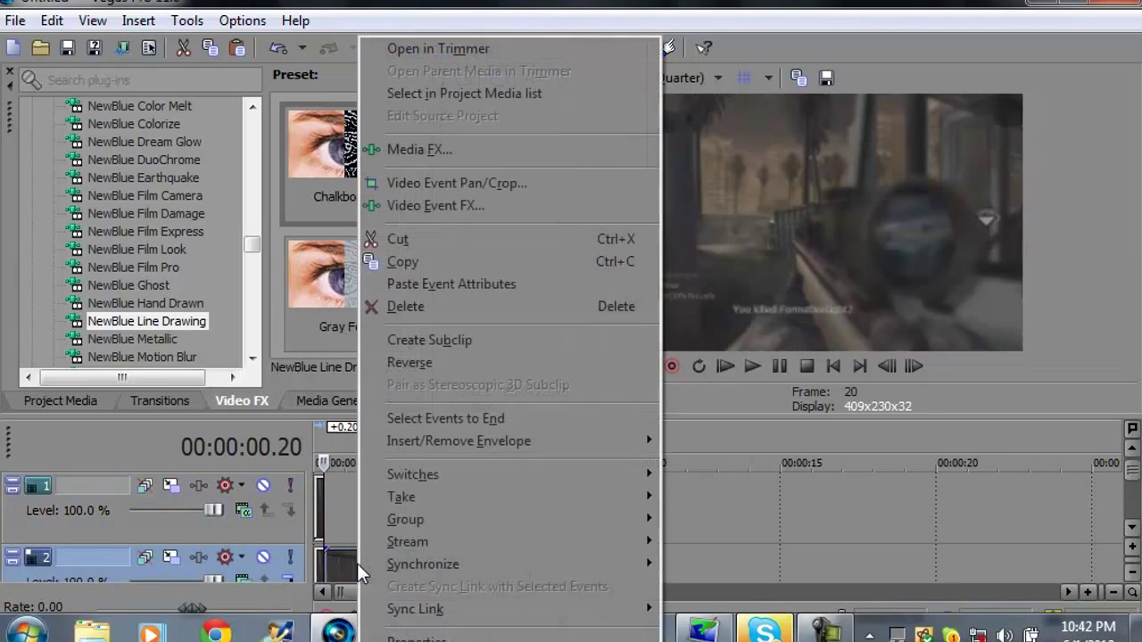
{"action": "left_click", "coordinate": [429, 260]}
{"action": "left_click", "coordinate": [356, 507]}
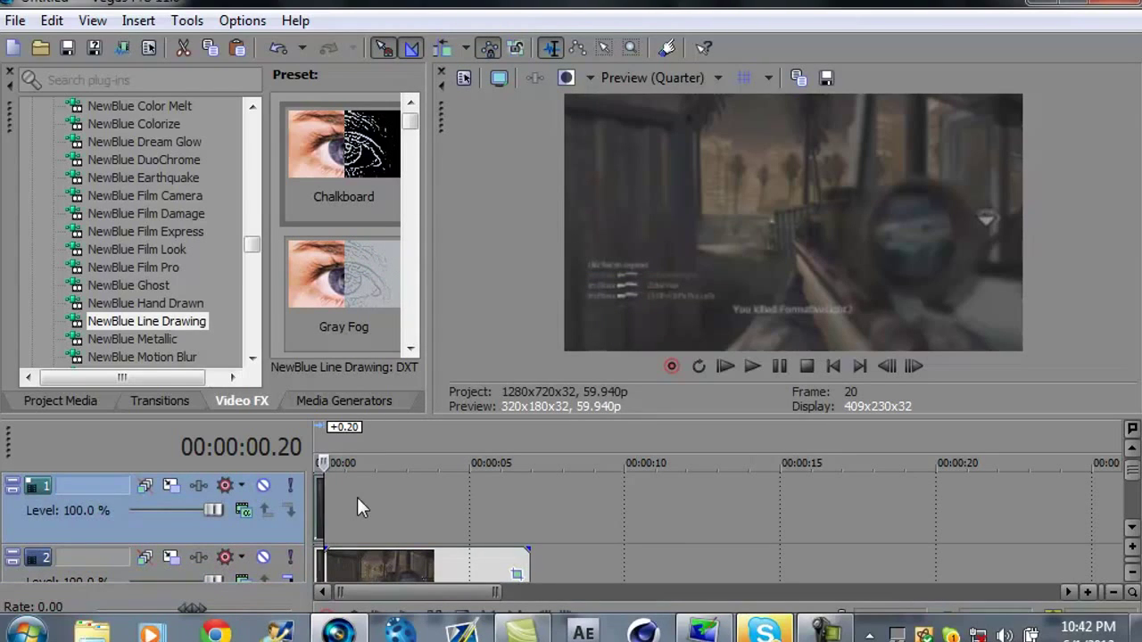
{"action": "key", "text": "ctrl+v"}
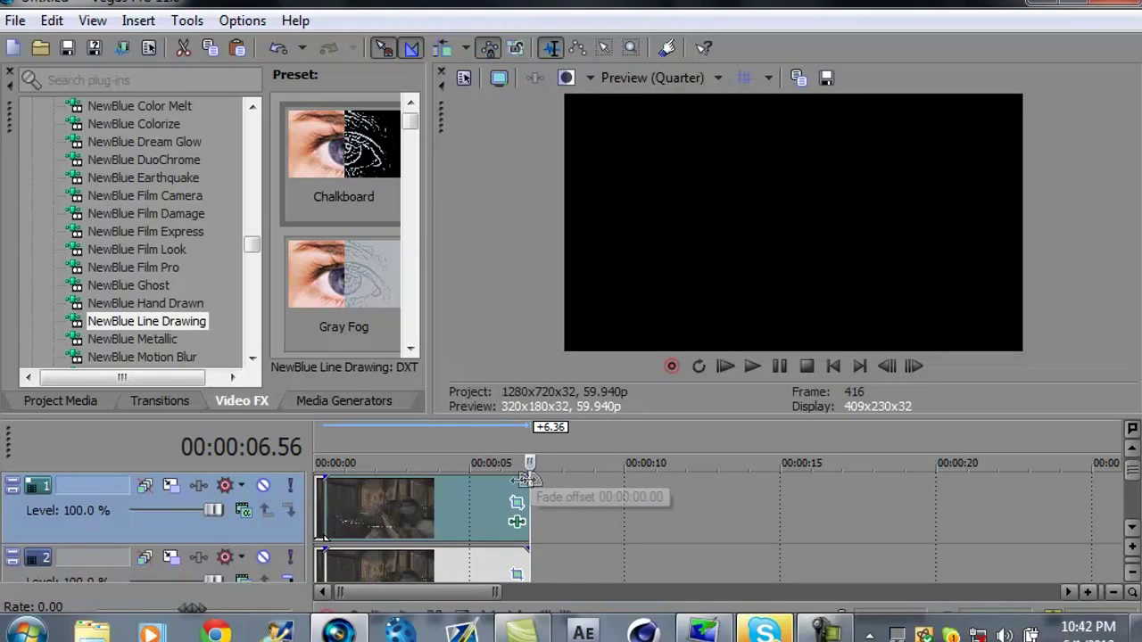
Fade out the top clip over most of its length and apply the NewBlue Line Drawing 'yo doe' preset.
{"action": "left_click_drag", "start_coordinate": [532, 479], "coordinate": [320, 500]}
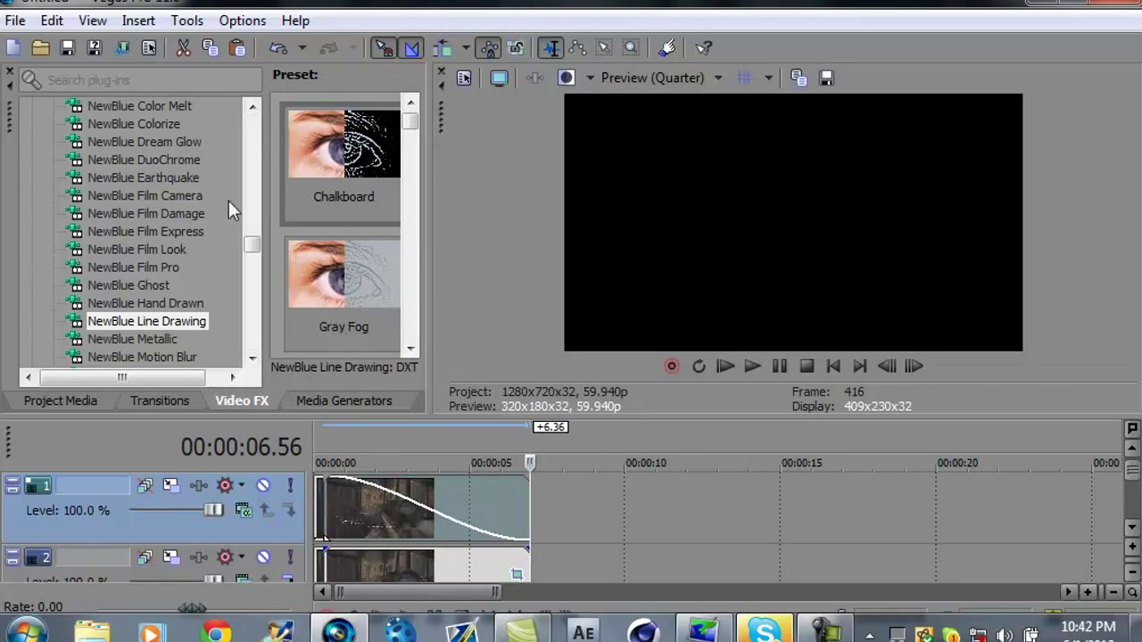
{"action": "left_click", "coordinate": [321, 498]}
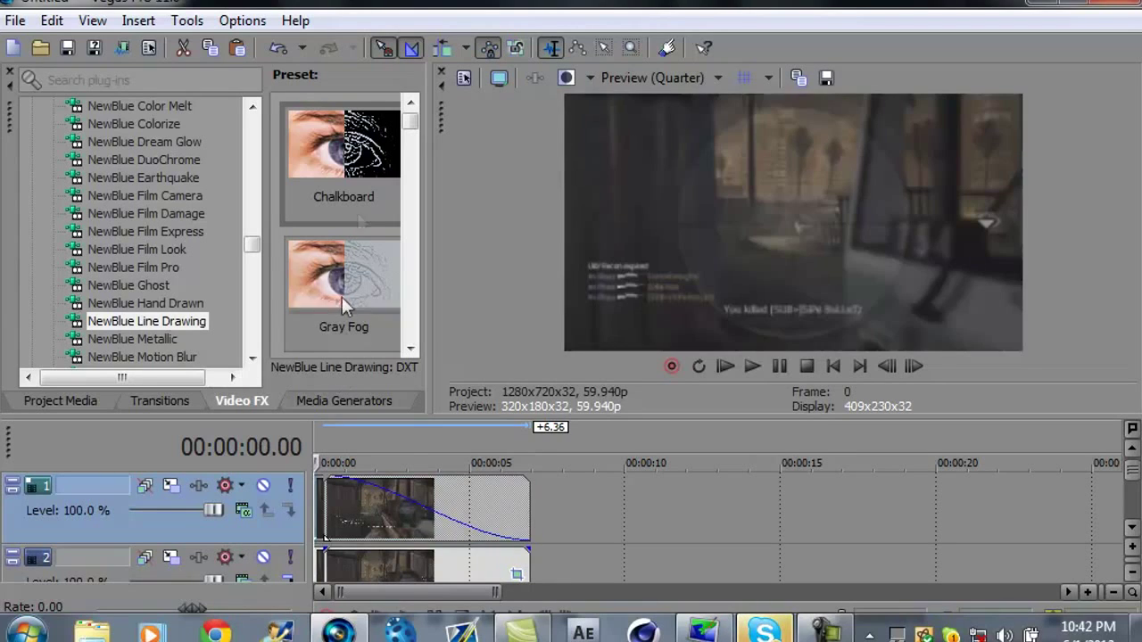
{"action": "left_click_drag", "start_coordinate": [410, 123], "coordinate": [411, 332]}
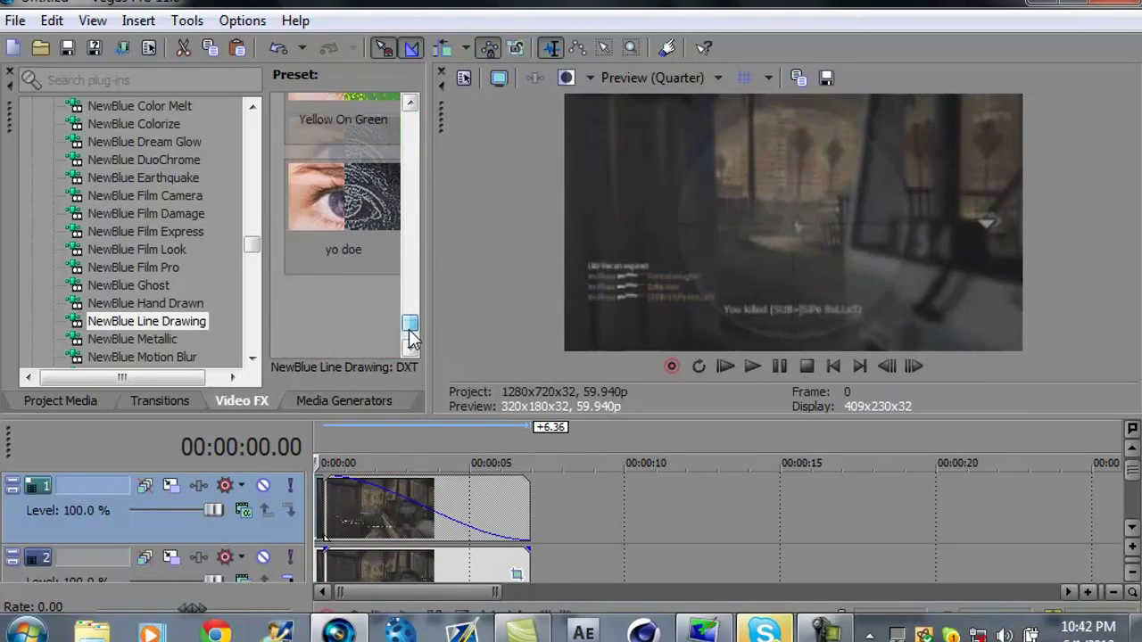
{"action": "mouse_move", "coordinate": [342, 157]}
{"action": "left_mouse_down"}
{"action": "mouse_move", "coordinate": [321, 504]}
{"action": "mouse_move", "coordinate": [328, 279]}
{"action": "left_mouse_up"}
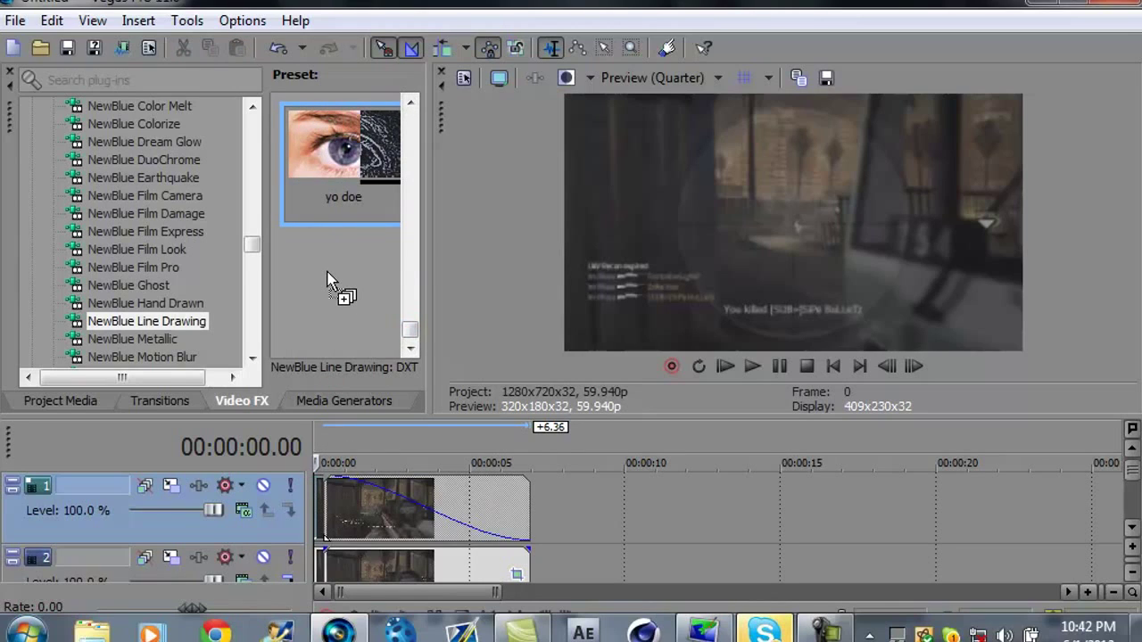
{"action": "left_click_drag", "start_coordinate": [329, 279], "coordinate": [363, 211]}
{"action": "left_click_drag", "start_coordinate": [386, 230], "coordinate": [374, 509]}
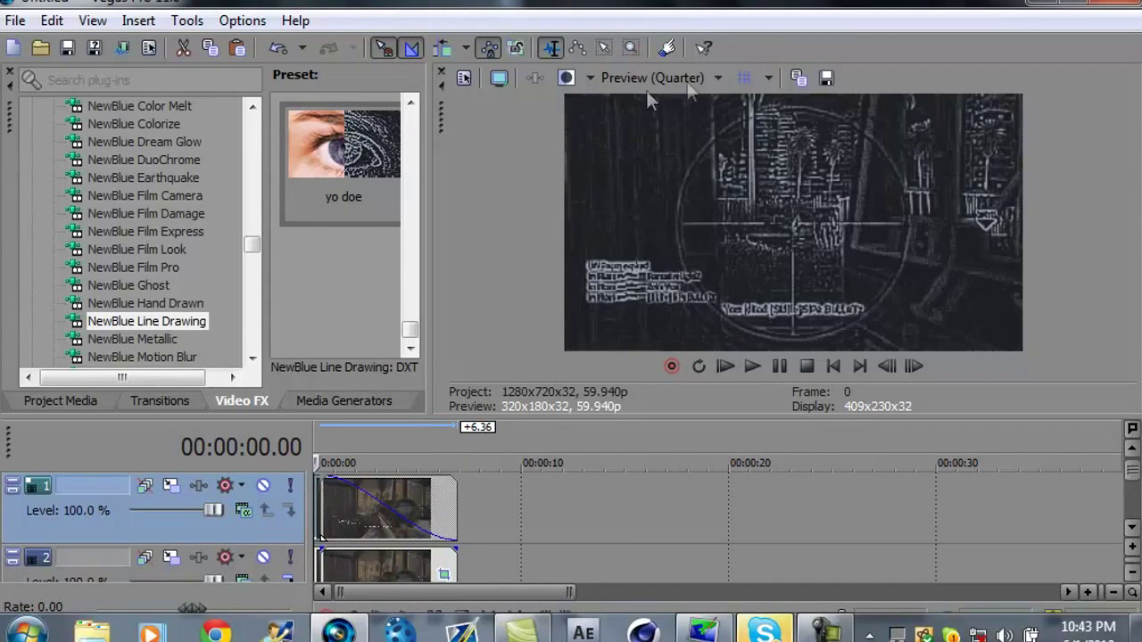
Switch preview quality to Best (Full), then back to Preview (Quarter).
{"action": "left_click", "coordinate": [687, 81]}
{"action": "mouse_move", "coordinate": [642, 171]}
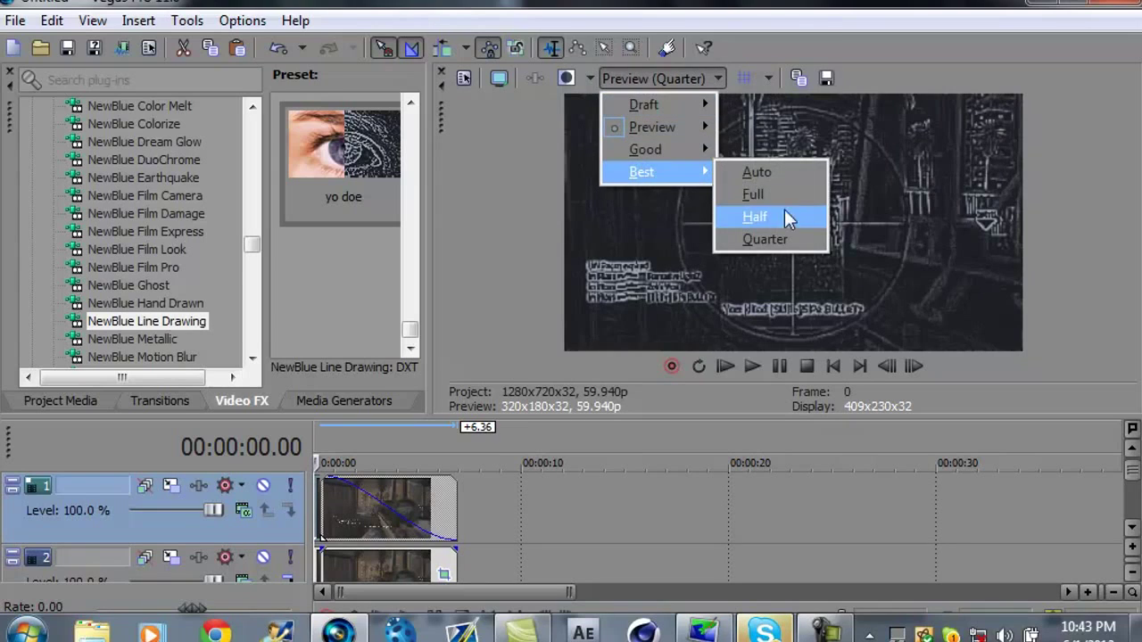
{"action": "left_click", "coordinate": [783, 198]}
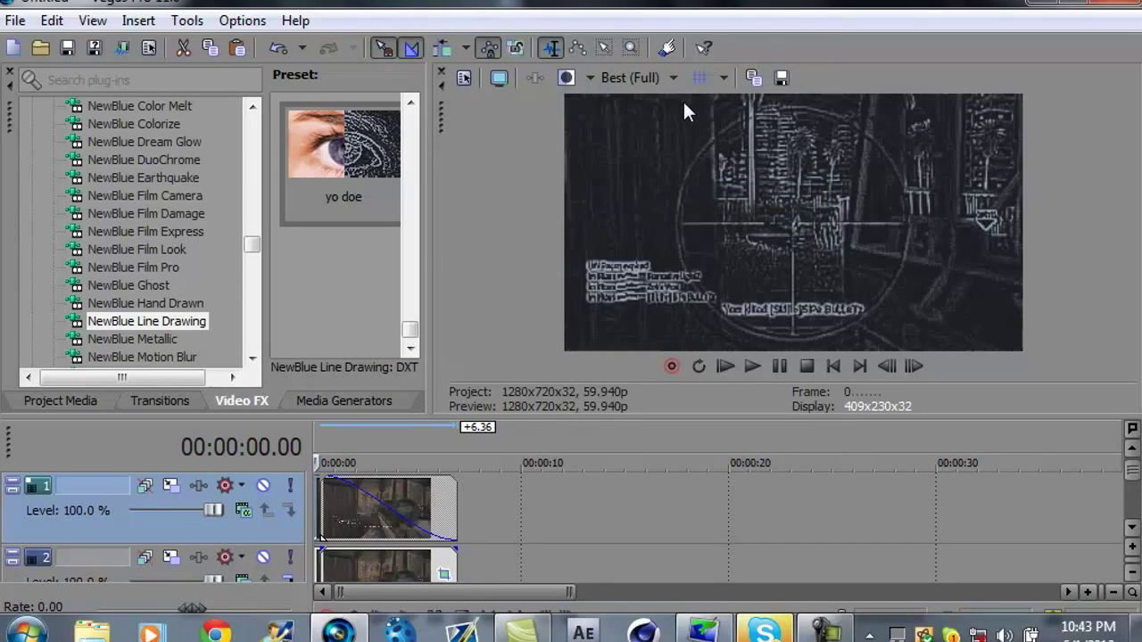
{"action": "left_click", "coordinate": [664, 80]}
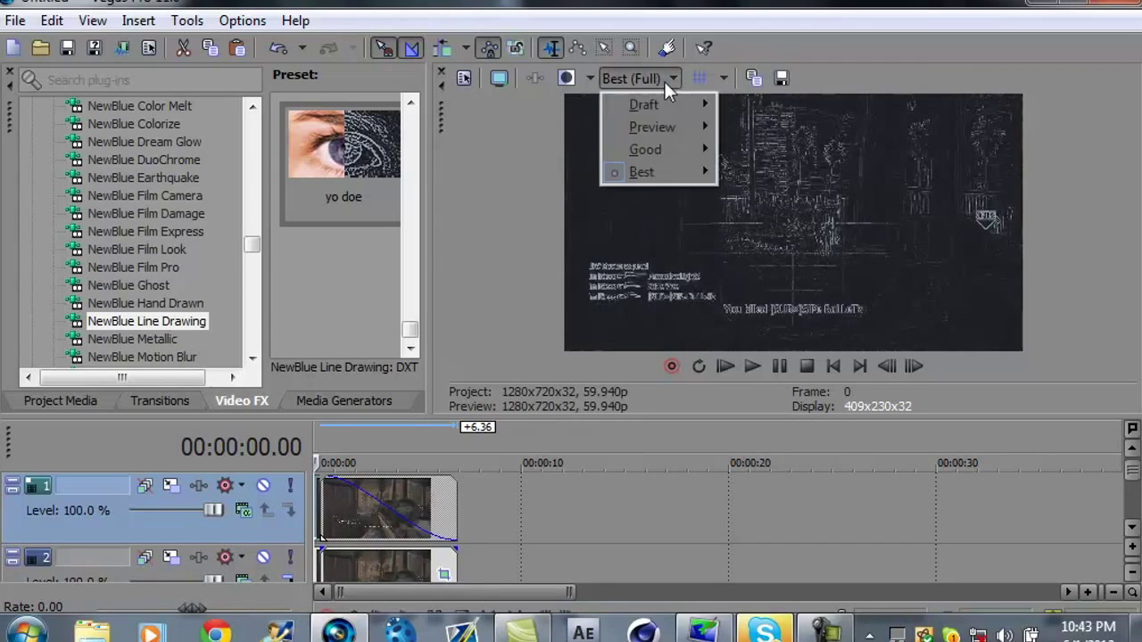
{"action": "left_click", "coordinate": [757, 194]}
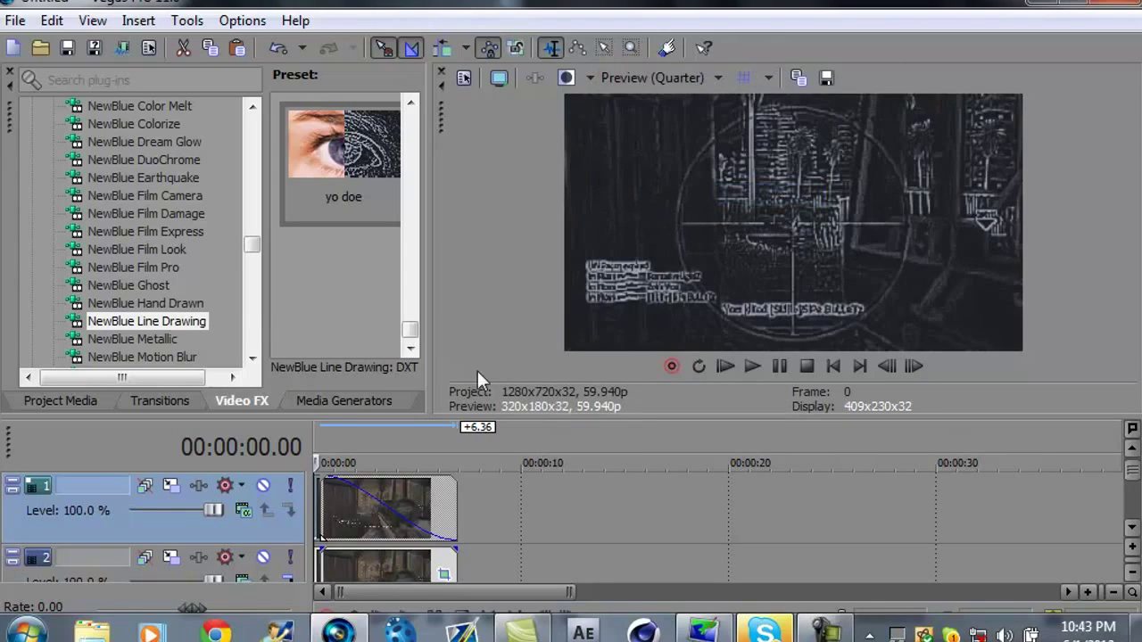
Reapply the 'yo doe' preset to the top clip and mark a loop region over the opening seconds.
{"action": "left_click_drag", "start_coordinate": [332, 148], "coordinate": [375, 515]}
{"action": "left_click", "coordinate": [497, 34]}
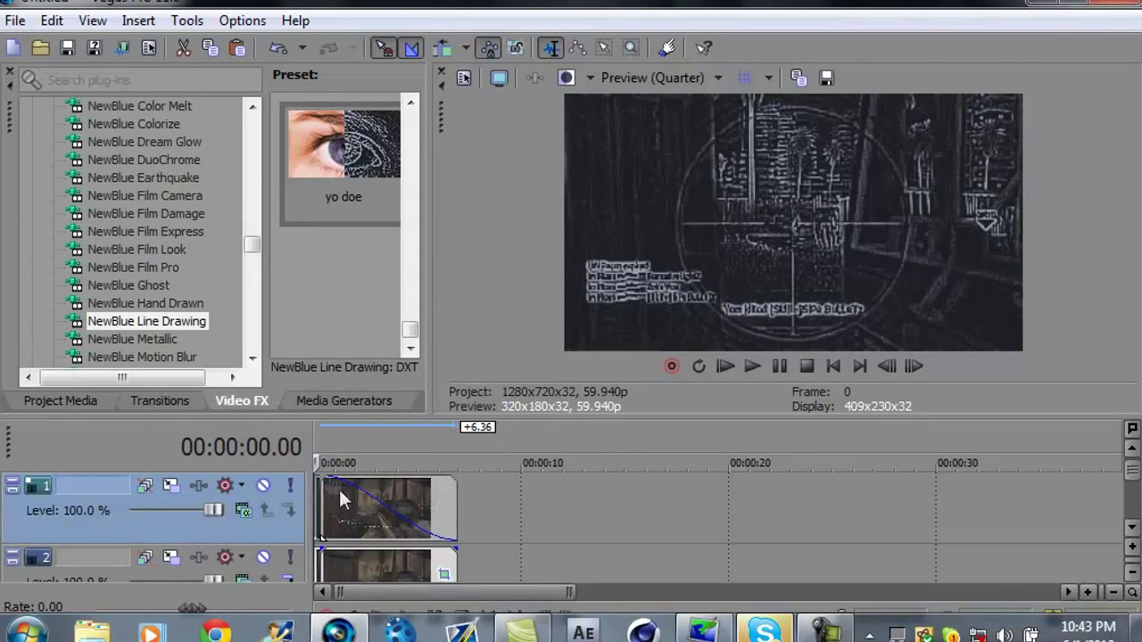
{"action": "left_click_drag", "start_coordinate": [319, 453], "coordinate": [467, 461]}
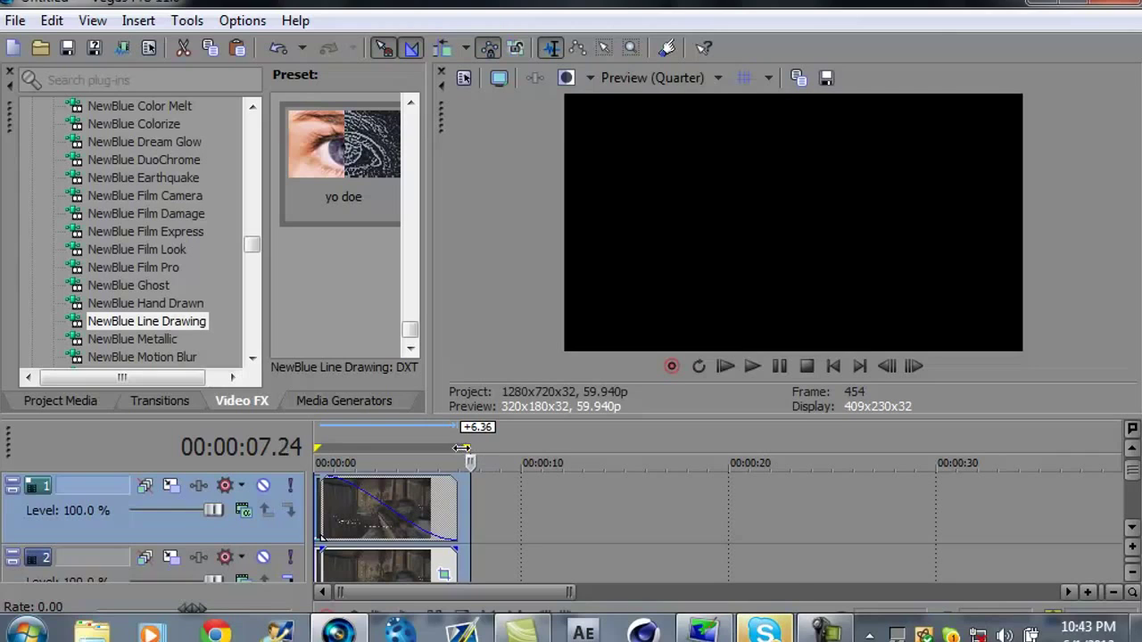
End the loop region at the clip's end, play it, then switch to the Skype call.
{"action": "left_click_drag", "start_coordinate": [462, 447], "coordinate": [455, 446]}
{"action": "key", "text": "space"}
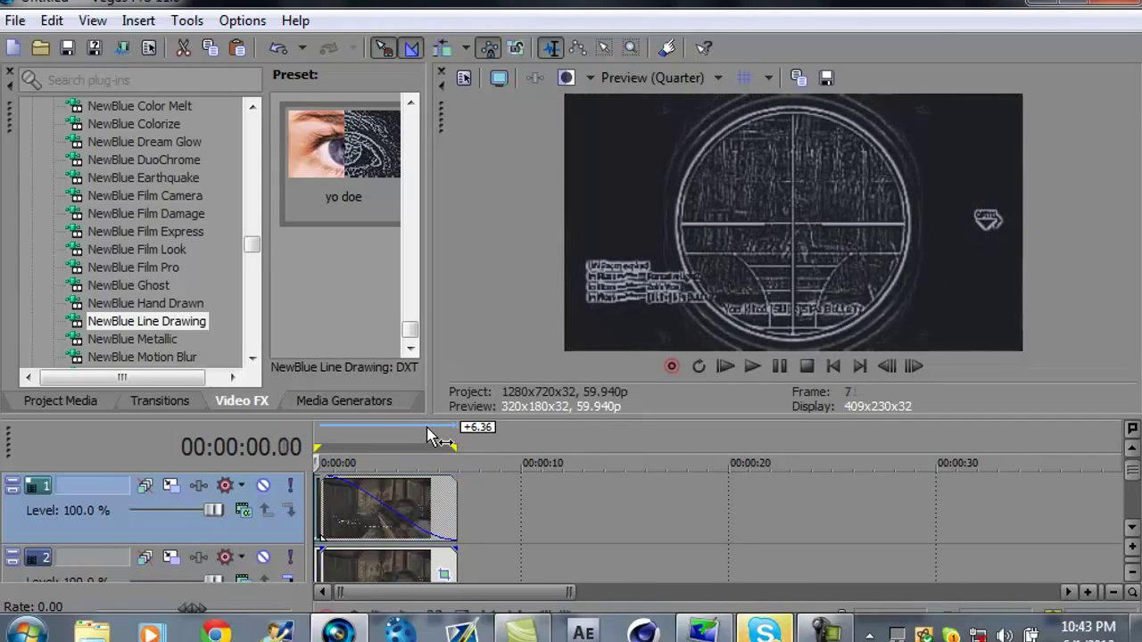
{"action": "left_click", "coordinate": [1035, 5]}
{"action": "left_click", "coordinate": [764, 632]}
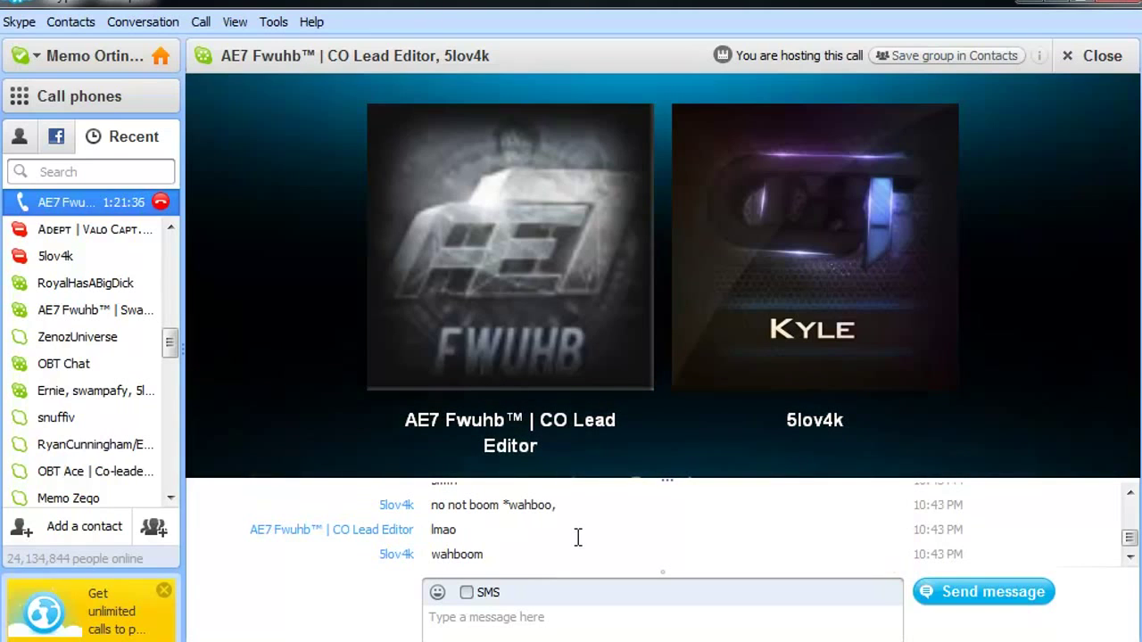
Minimize the Skype call and restore the Vegas Pro window.
{"action": "left_click", "coordinate": [1052, 4]}
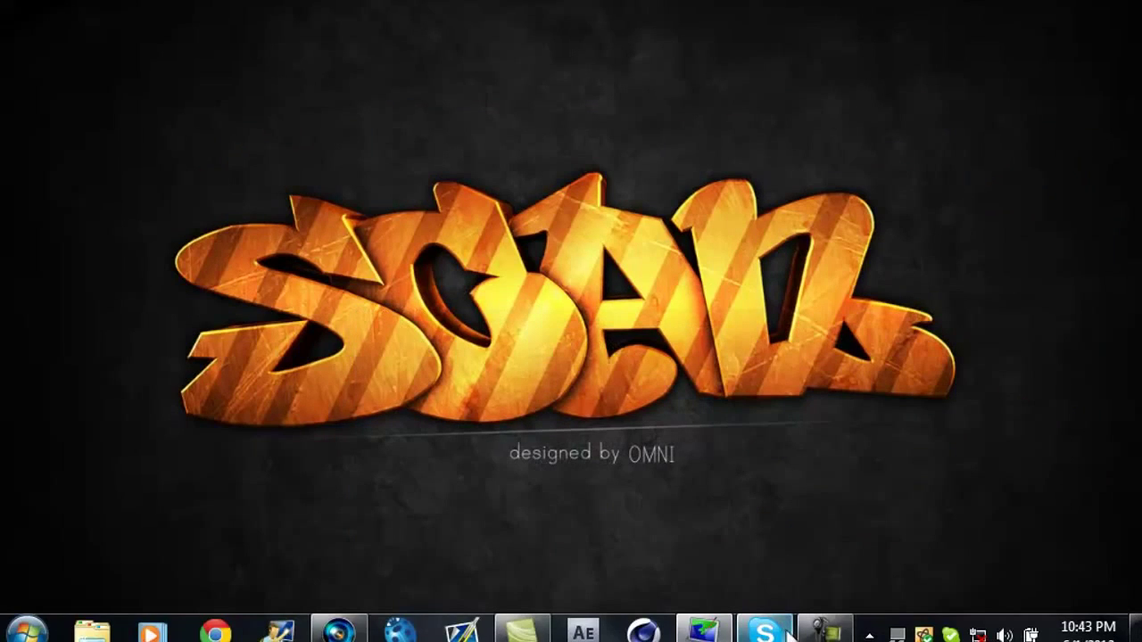
{"action": "left_click", "coordinate": [344, 630]}
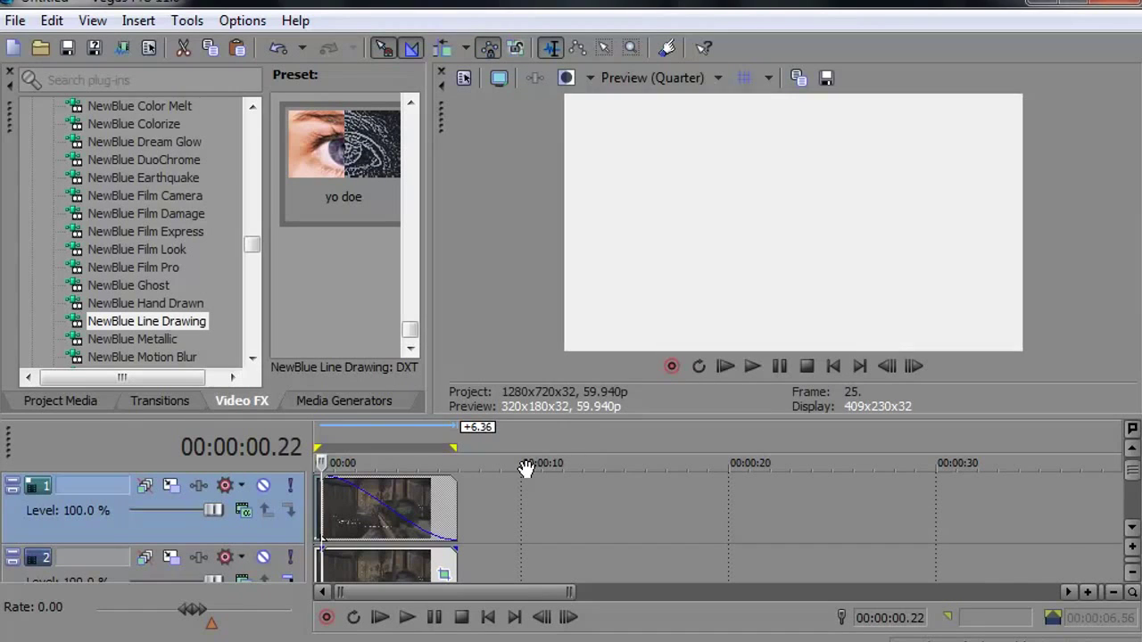
Jump to the timeline start, scrub and play the line-drawn clip, then minimize Vegas.
{"action": "key", "text": "ctrl+Home"}
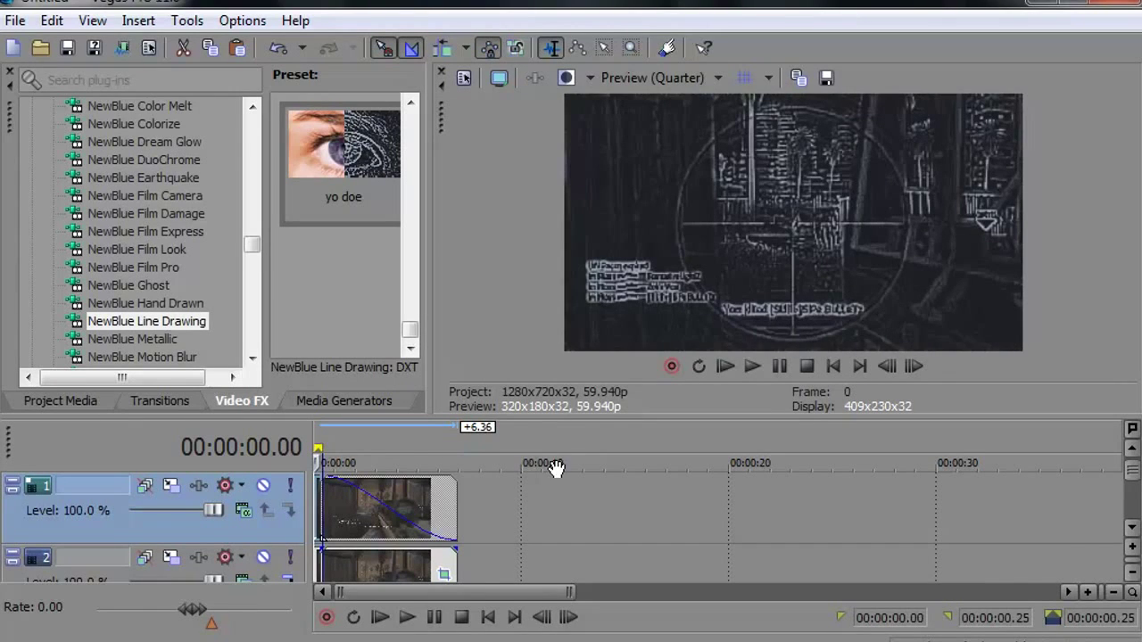
{"action": "left_click_drag", "start_coordinate": [321, 447], "coordinate": [452, 449]}
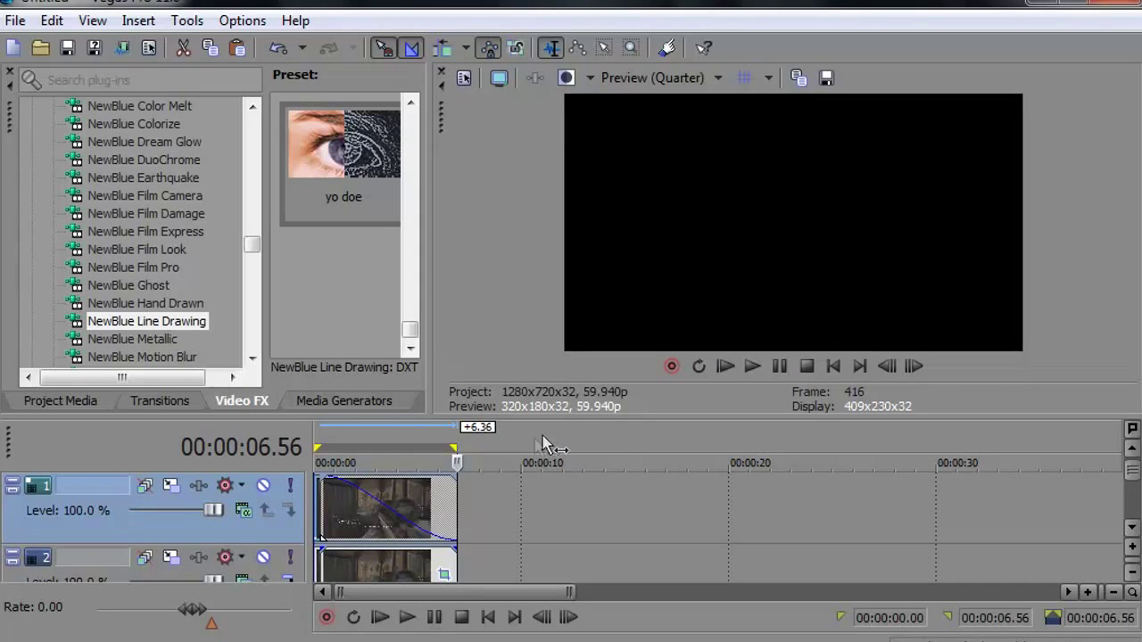
{"action": "key", "text": "space"}
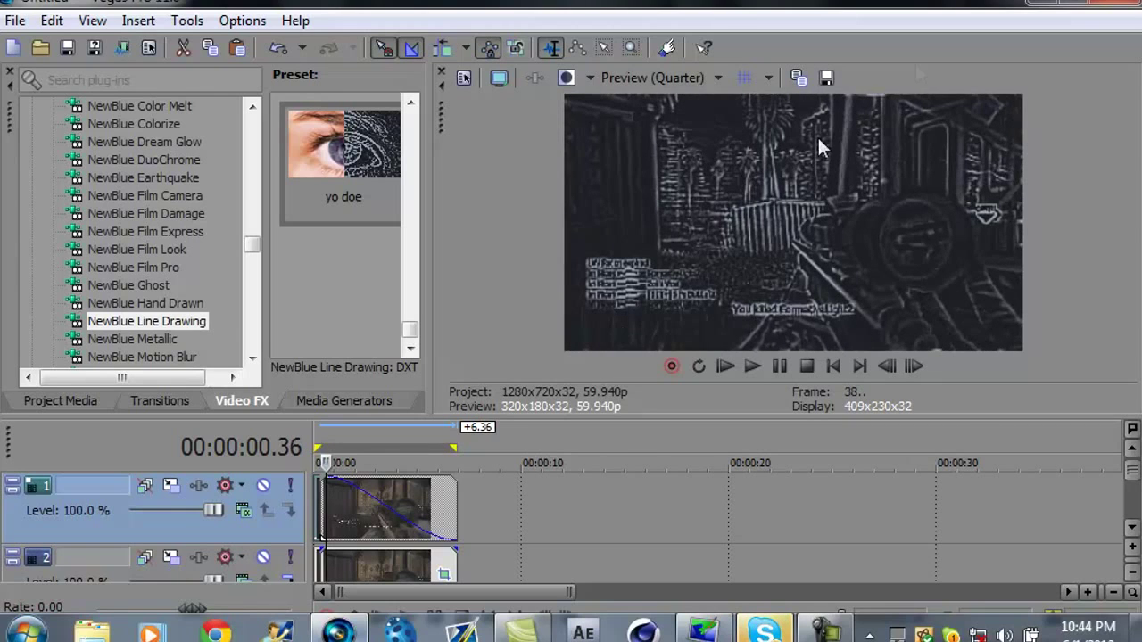
{"action": "left_click", "coordinate": [1044, 6]}
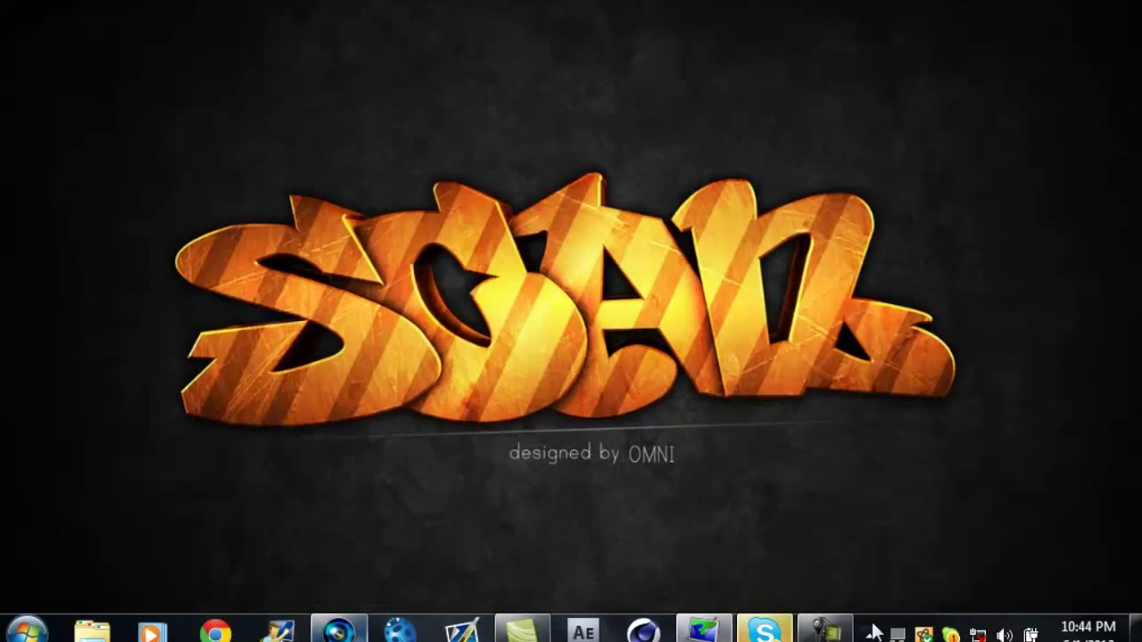
{"action": "left_click", "coordinate": [764, 631]}
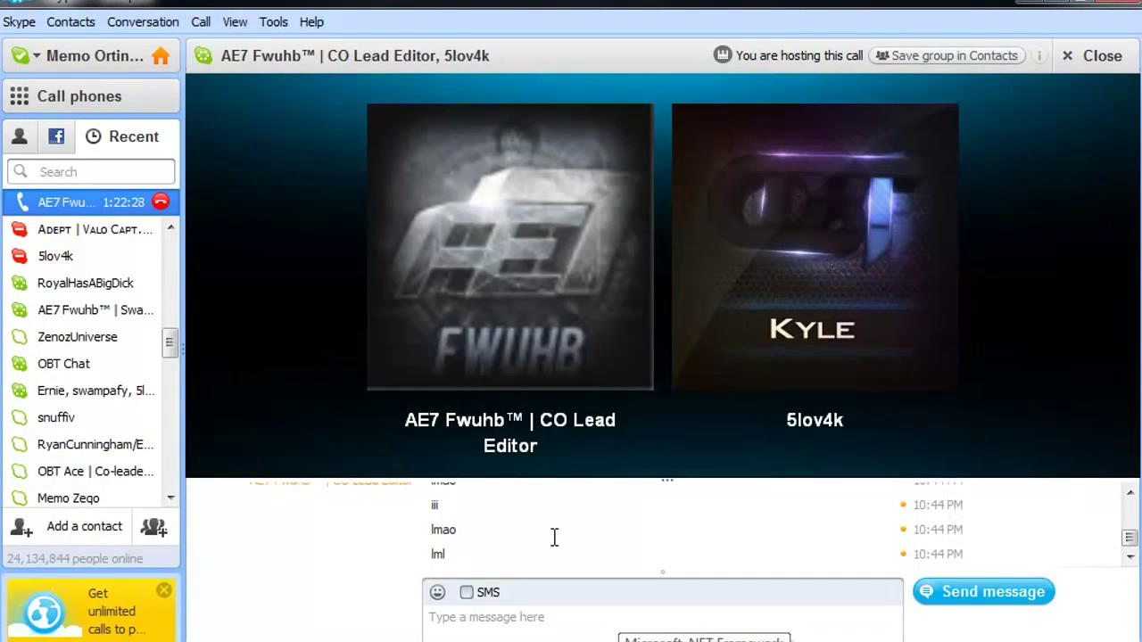
{"action": "mouse_move", "coordinate": [662, 268]}
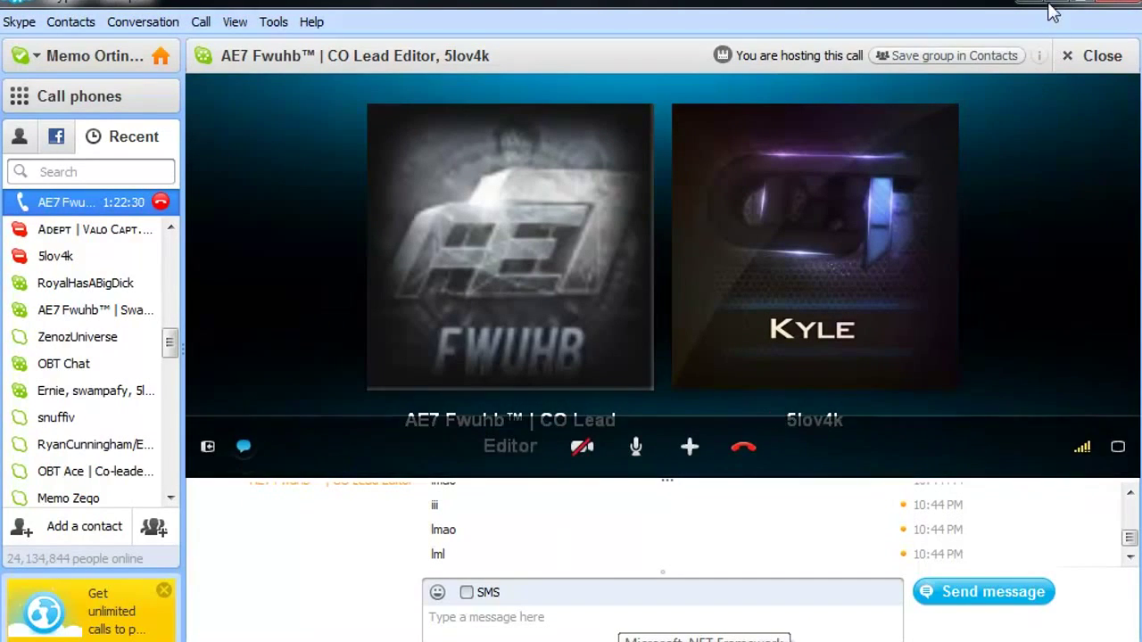
{"action": "left_click", "coordinate": [1050, 3]}
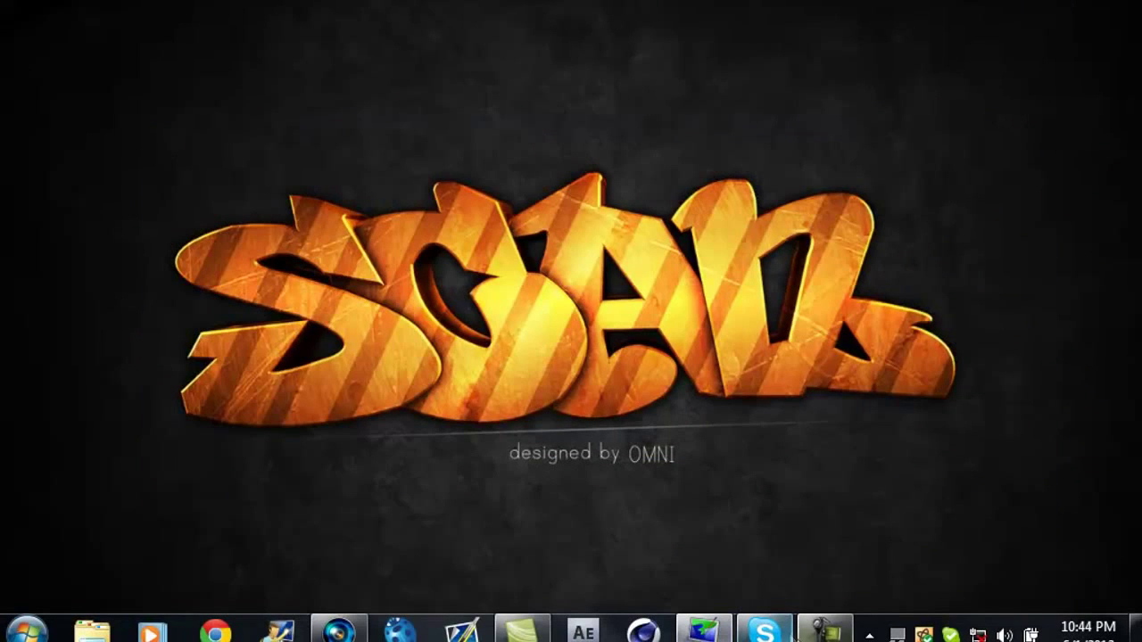
{"action": "mouse_move", "coordinate": [571, 635]}
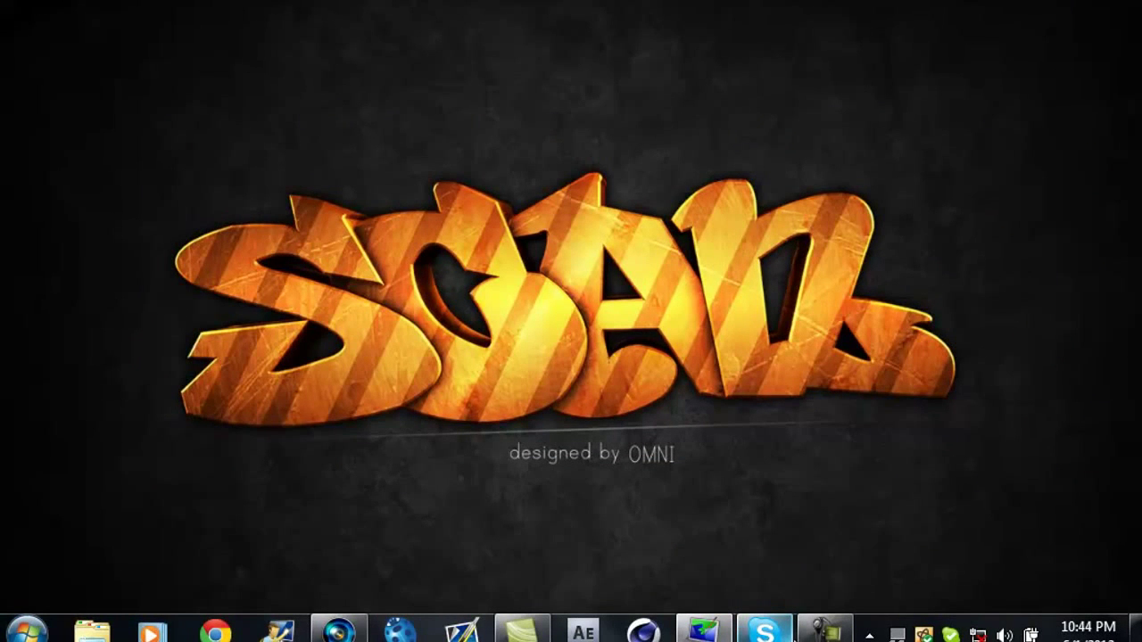
{"action": "left_click", "coordinate": [825, 630]}
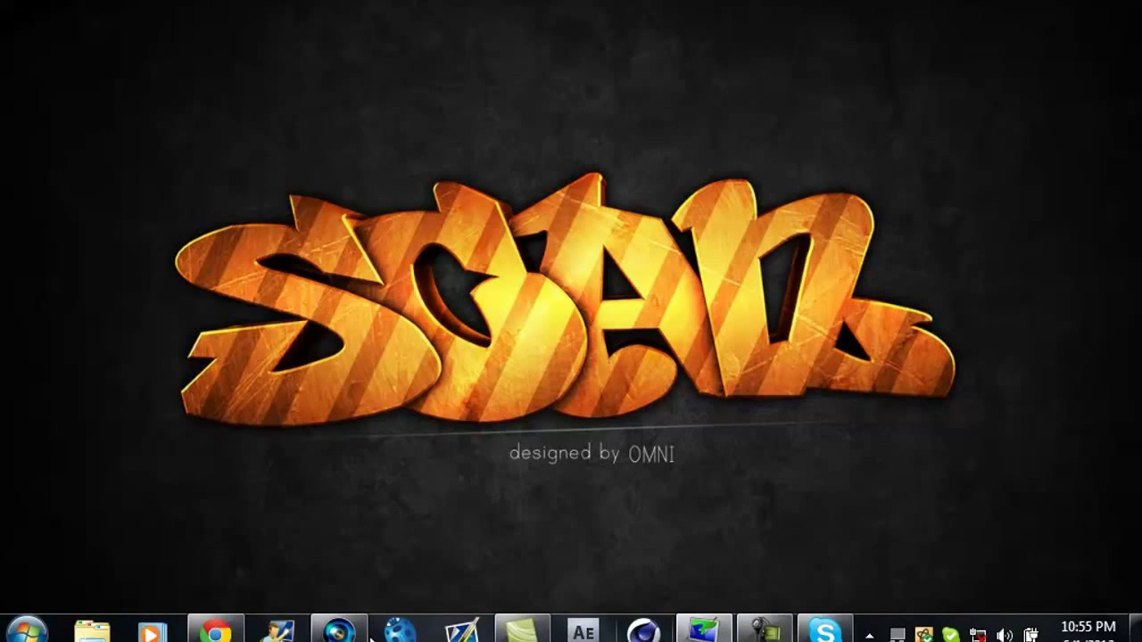
{"action": "left_click", "coordinate": [367, 629]}
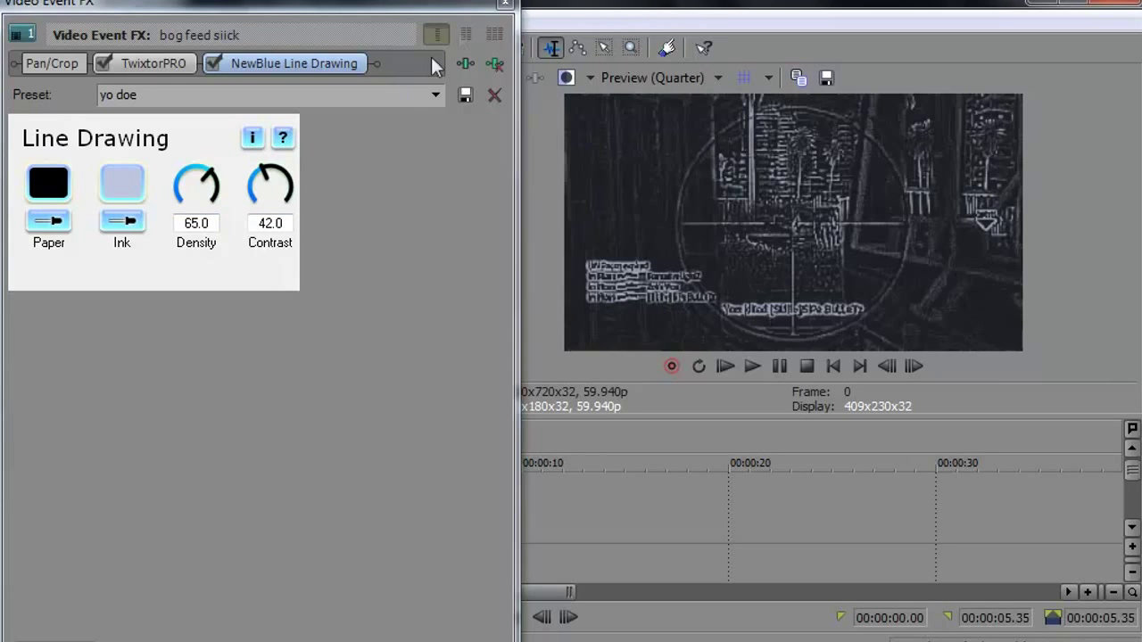
Close the top clip's effect settings, keeping 'yo doe' at density 65 and contrast 42.
{"action": "left_click", "coordinate": [505, 3]}
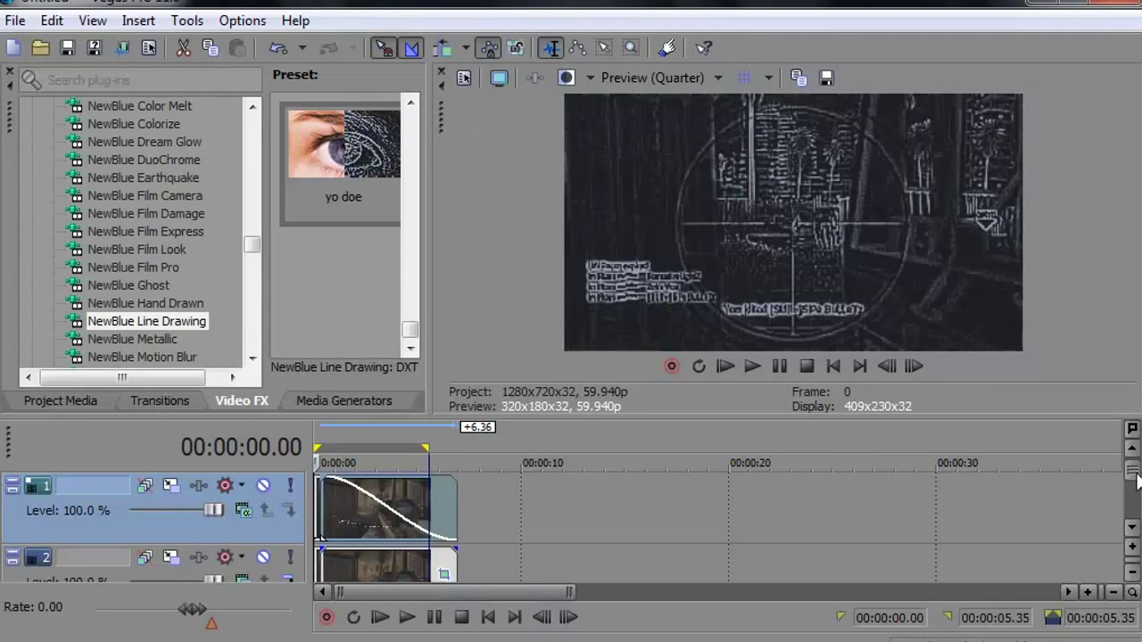
Open the track 2 clip's Video Event FX to view TwixtorPRO at 12% speed, best quality.
{"action": "left_click", "coordinate": [1133, 528]}
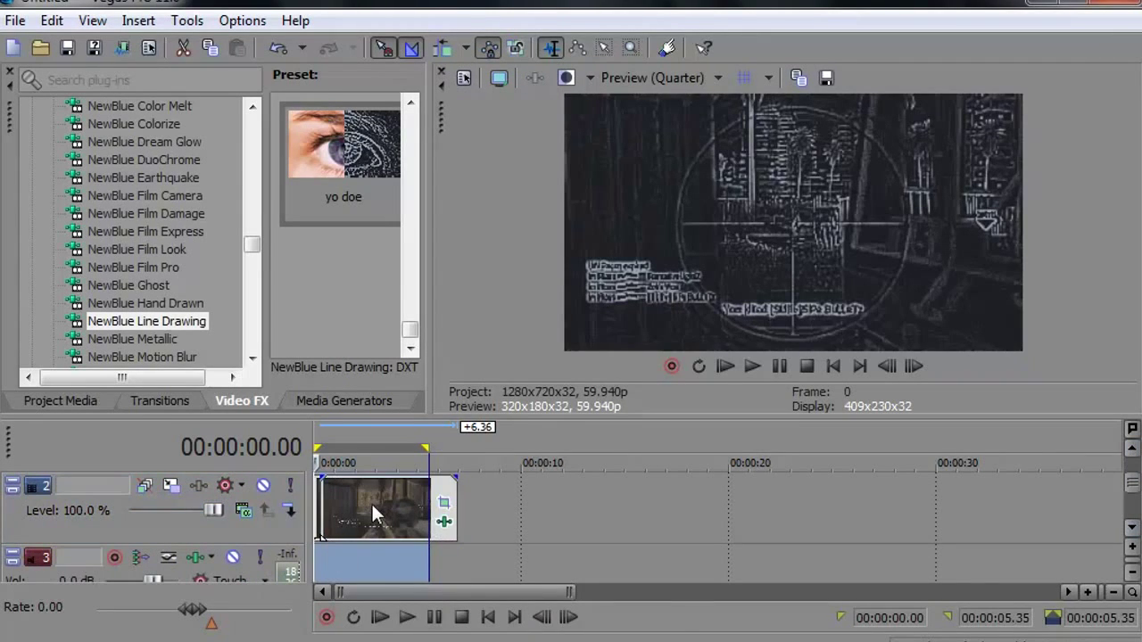
{"action": "right_click", "coordinate": [372, 504]}
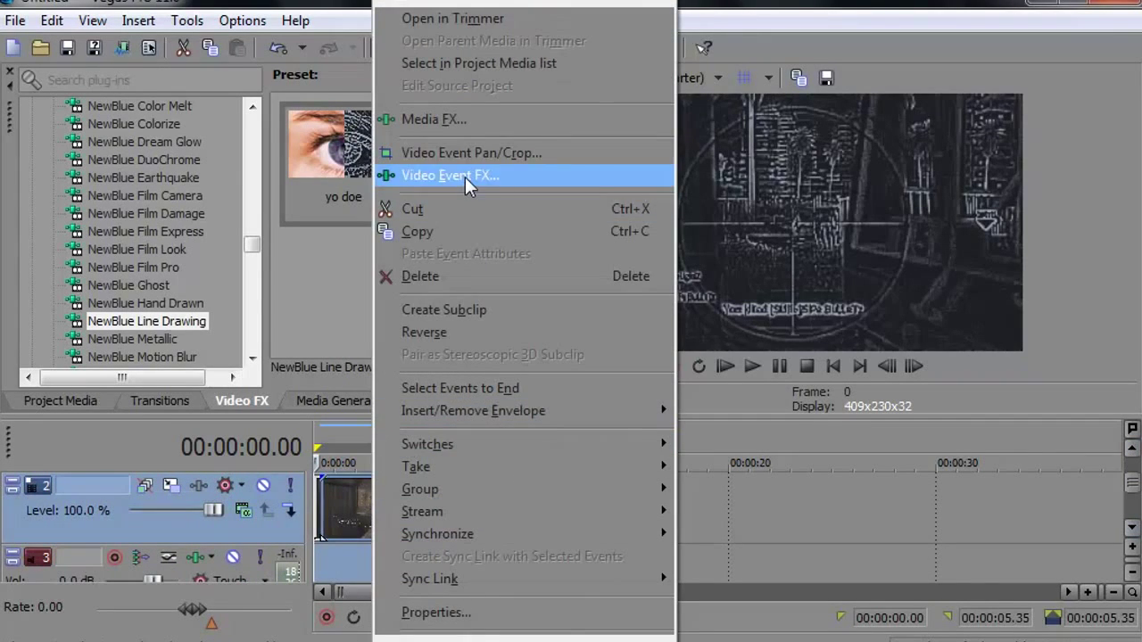
{"action": "left_click", "coordinate": [465, 176]}
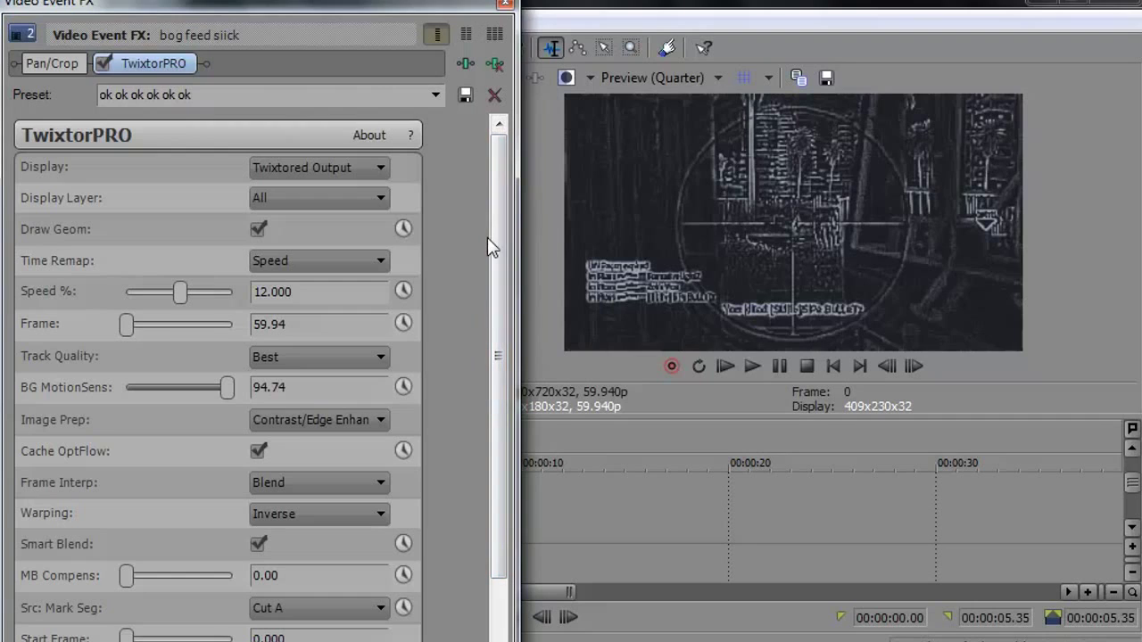
{"action": "left_click_drag", "start_coordinate": [498, 255], "coordinate": [518, 334]}
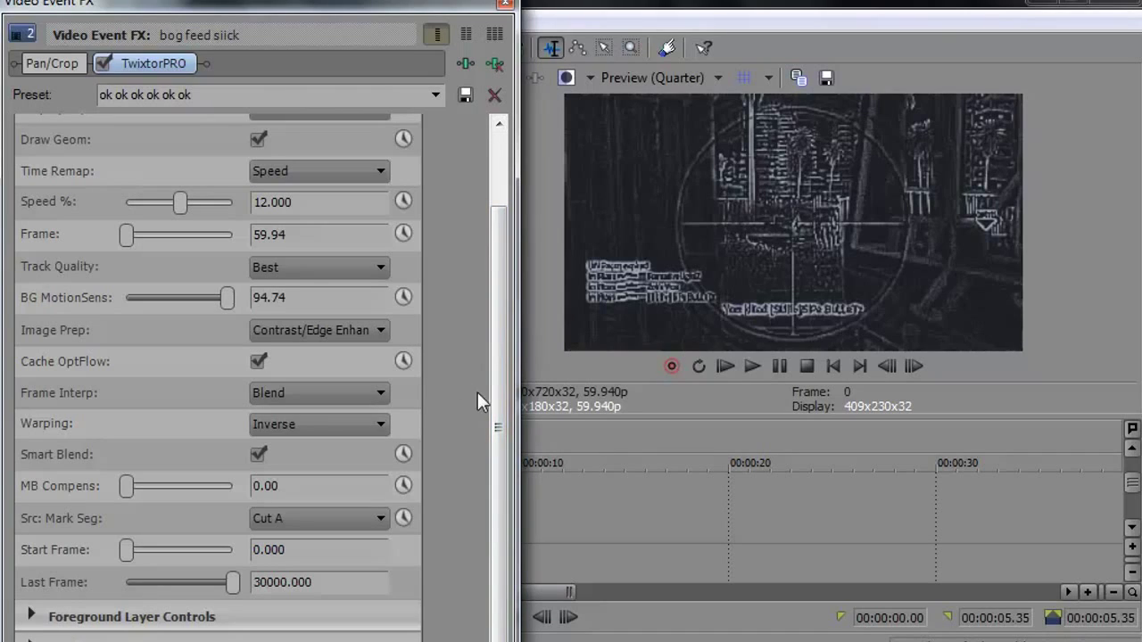
Close the effect settings and play back the layered slow-motion line-drawing clip twice.
{"action": "left_click", "coordinate": [504, 3]}
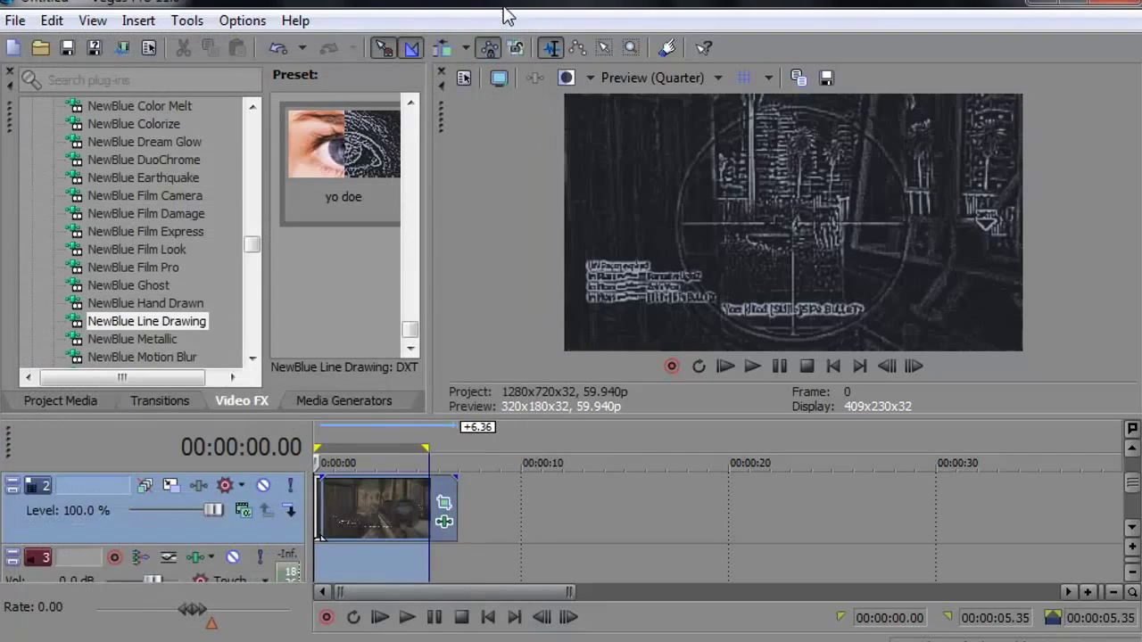
{"action": "left_click", "coordinate": [1131, 448]}
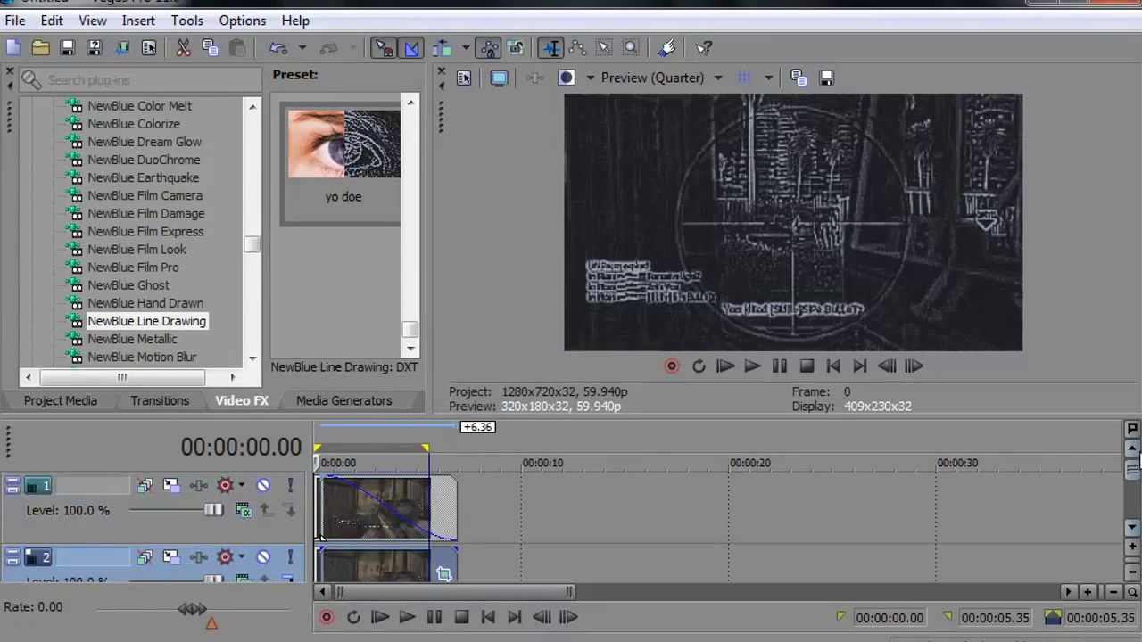
{"action": "left_click", "coordinate": [751, 369]}
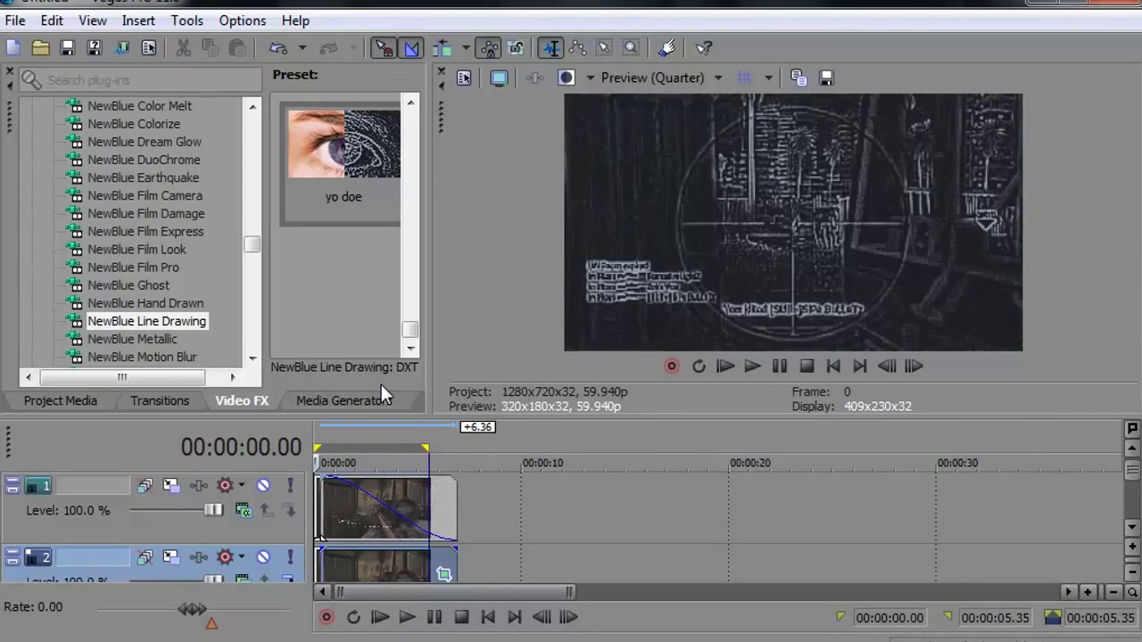
{"action": "key", "text": "space"}
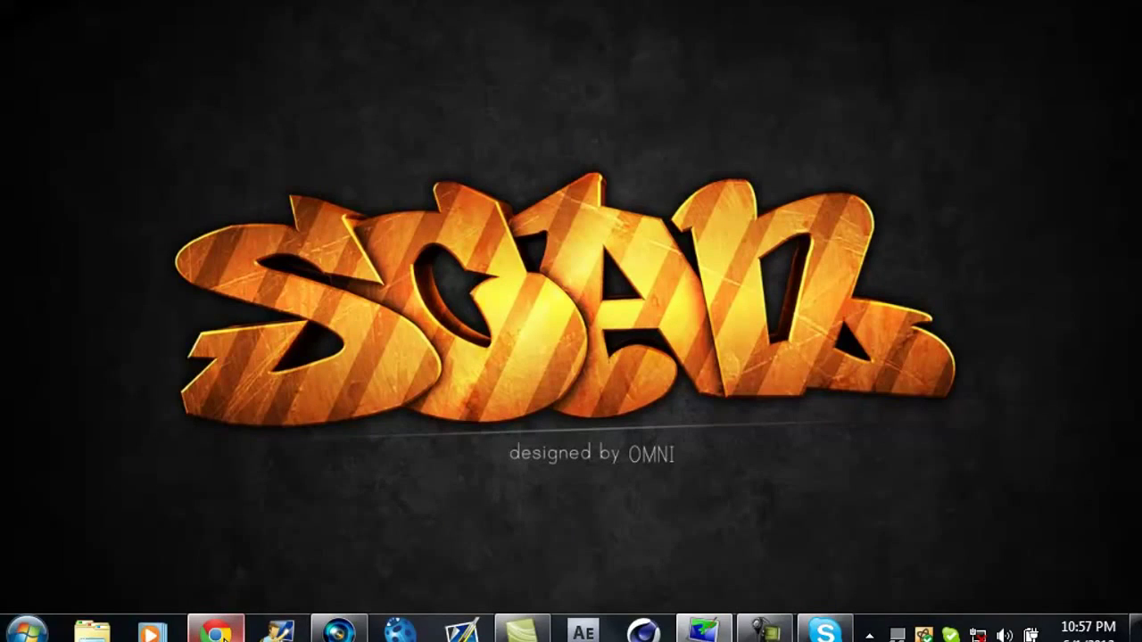
View the Gyazo page in Chrome, minimize it, and restore the screen recorder controls.
{"action": "left_click", "coordinate": [223, 633]}
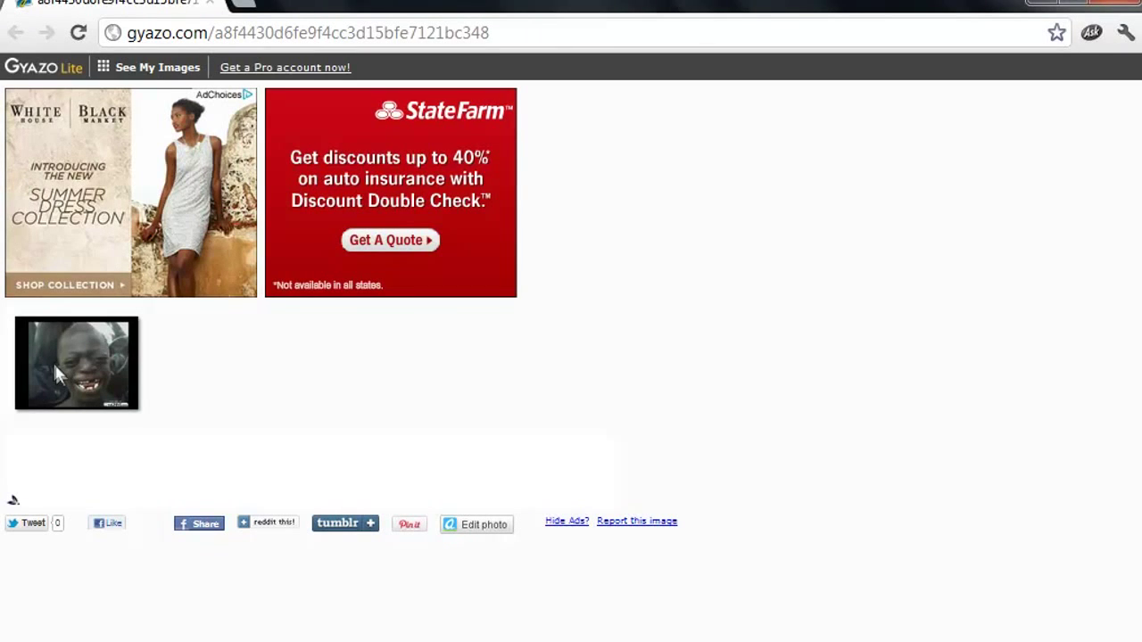
{"action": "left_click", "coordinate": [1078, 4]}
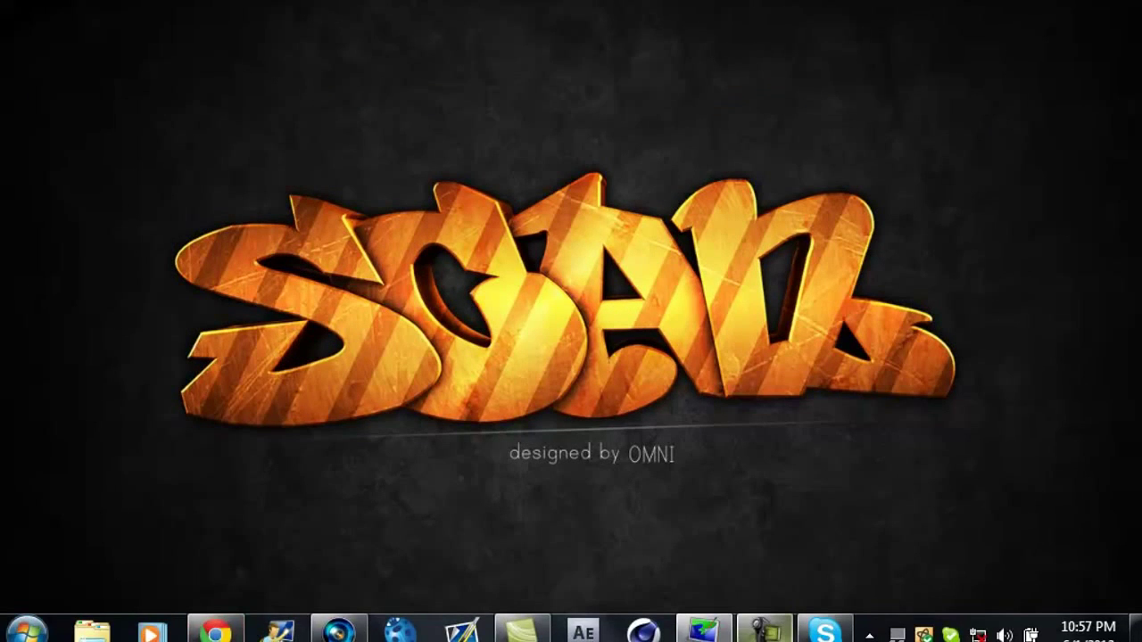
{"action": "left_click", "coordinate": [765, 630]}
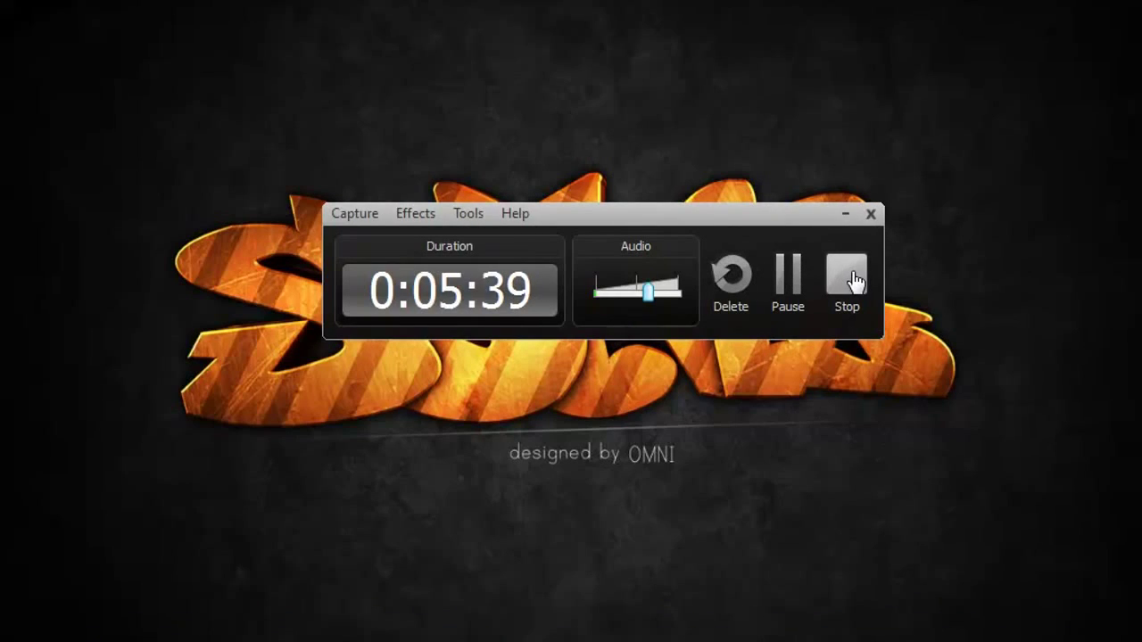